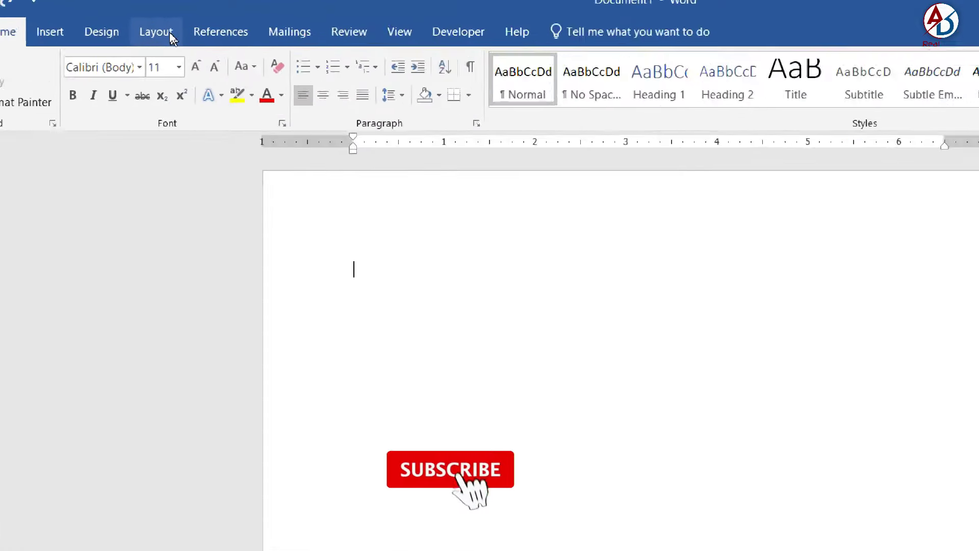
- Set the paper size to A4
{"action": "left_click", "coordinate": [171, 35]}
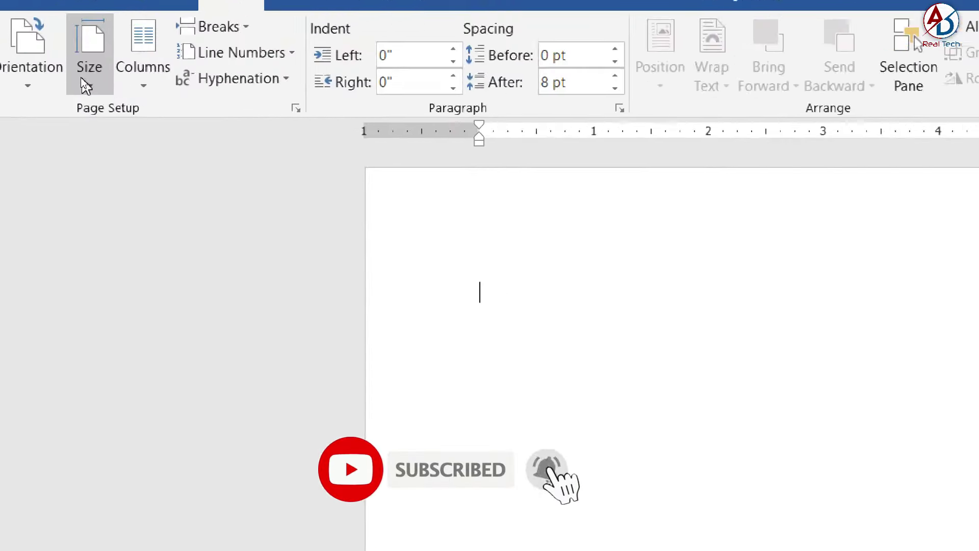
{"action": "left_click", "coordinate": [86, 81]}
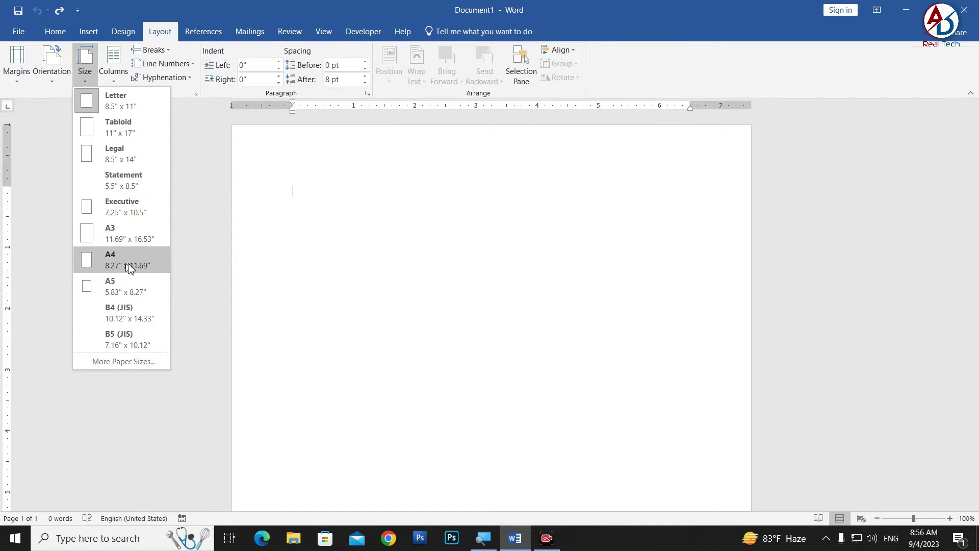
{"action": "left_click", "coordinate": [116, 261]}
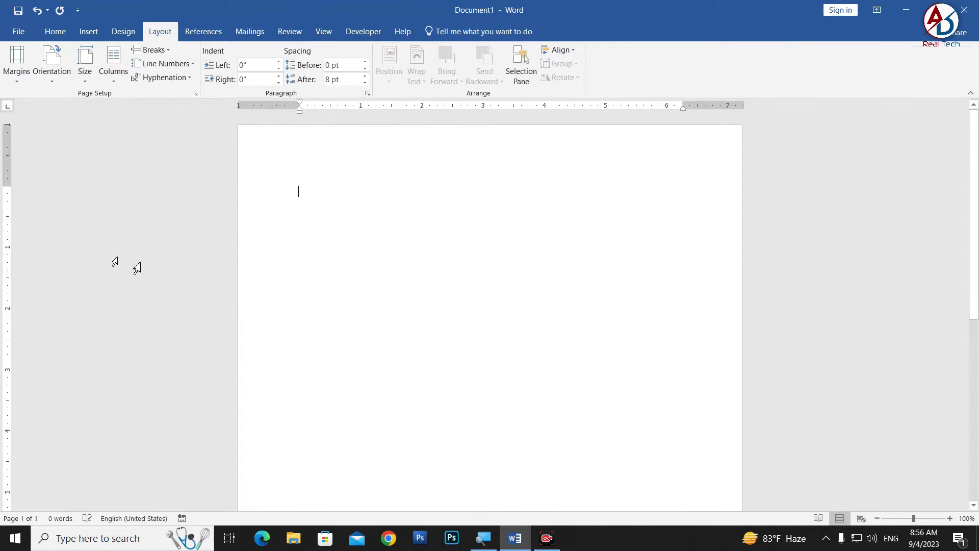
- Apply the Narrow margin preset of 0.5 inch on every side
{"action": "left_click", "coordinate": [15, 76]}
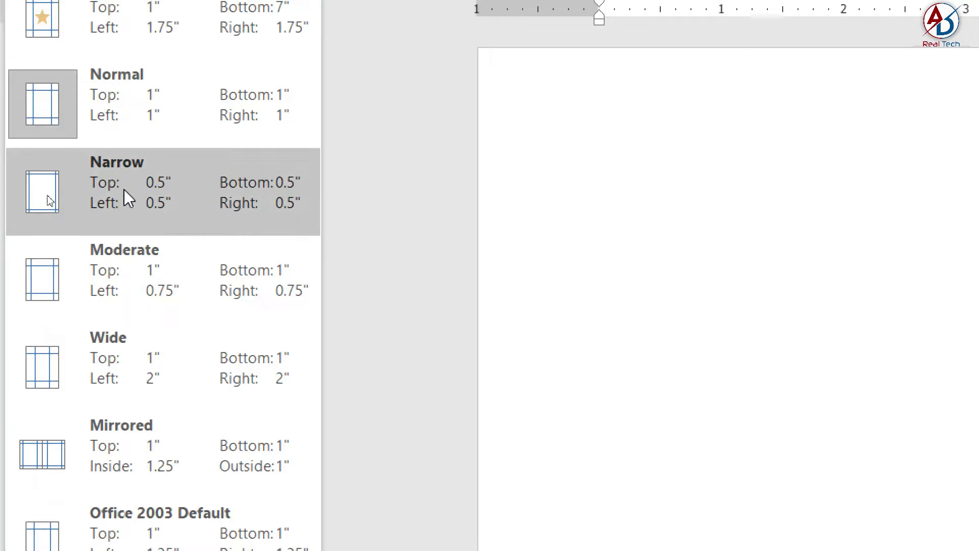
{"action": "left_click", "coordinate": [56, 204]}
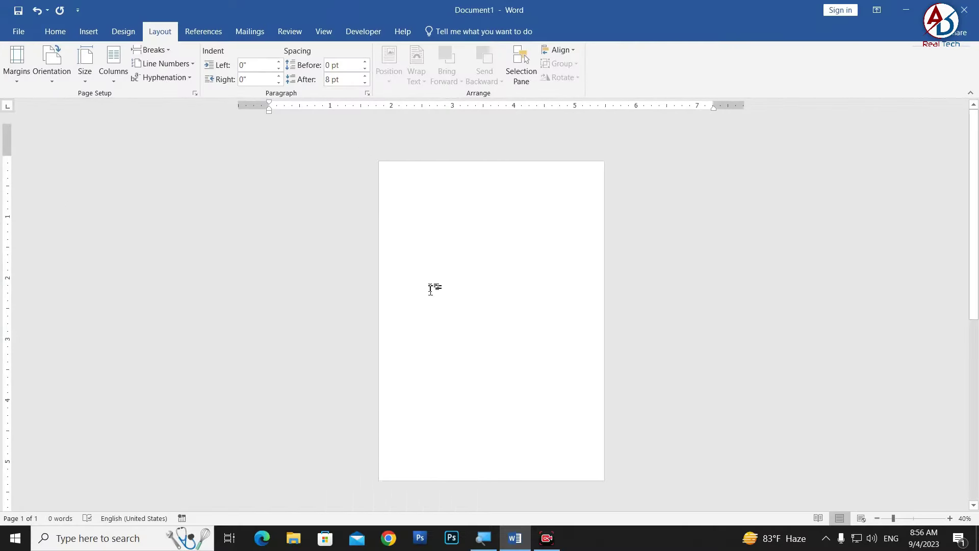
{"action": "scroll", "coordinate": [431, 276], "scroll_direction": "down", "scroll_amount": 5, "text": "ctrl"}
{"action": "left_click", "coordinate": [89, 31]}
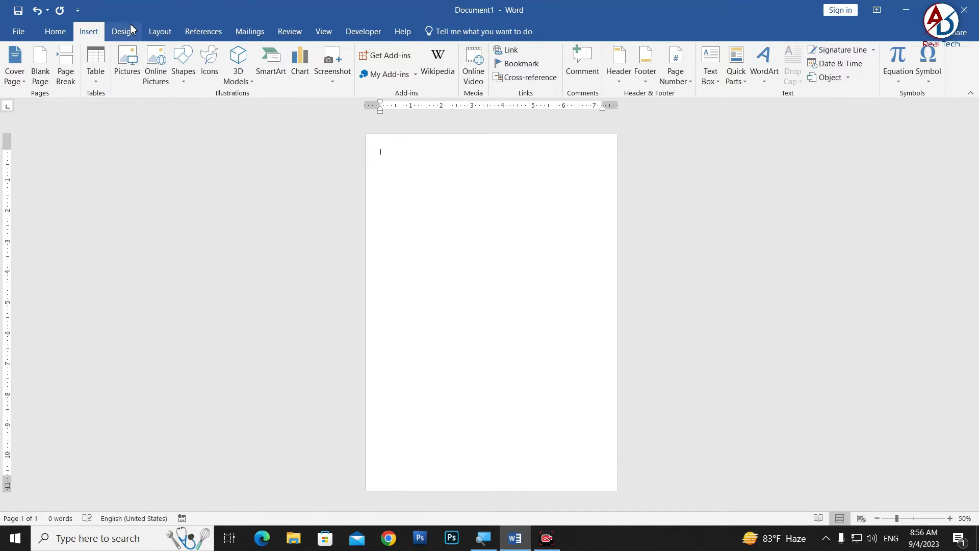
- Set the page colour to Blue-Gray, Text 2 from the Design tab
{"action": "left_click", "coordinate": [161, 34]}
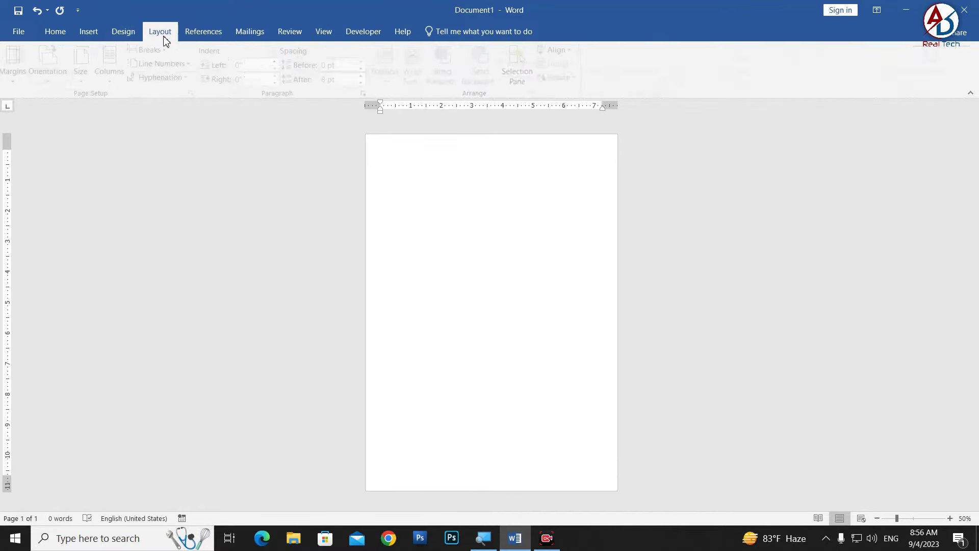
{"action": "left_click", "coordinate": [128, 33]}
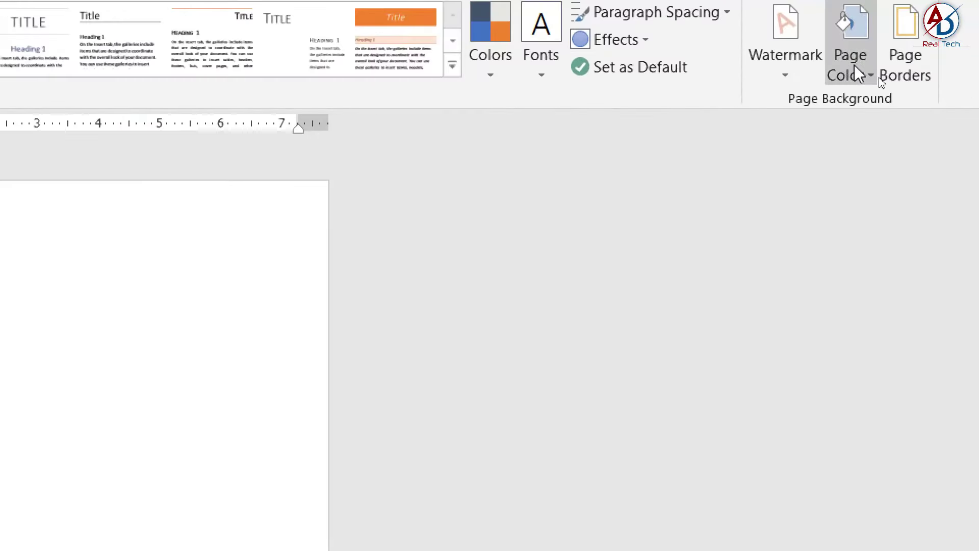
{"action": "left_click", "coordinate": [862, 74]}
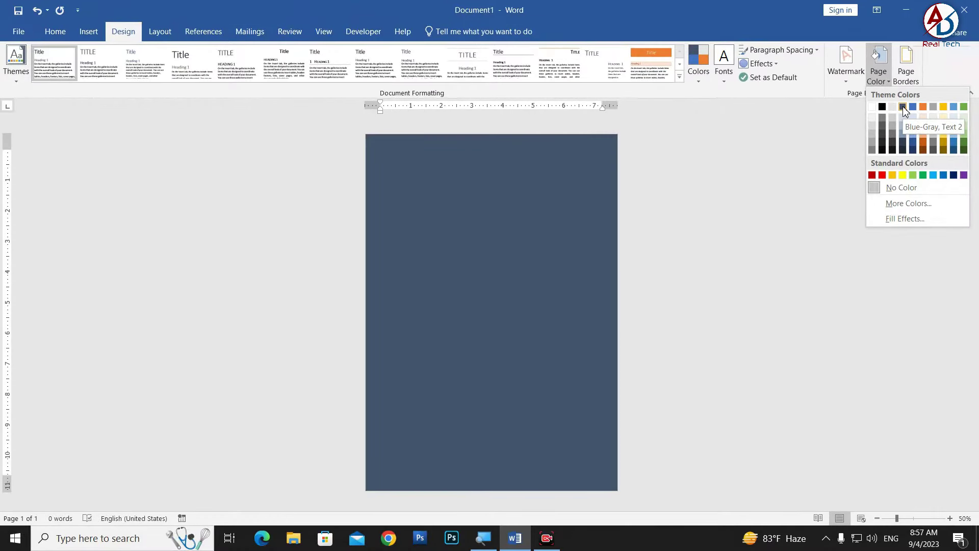
{"action": "left_click", "coordinate": [903, 107]}
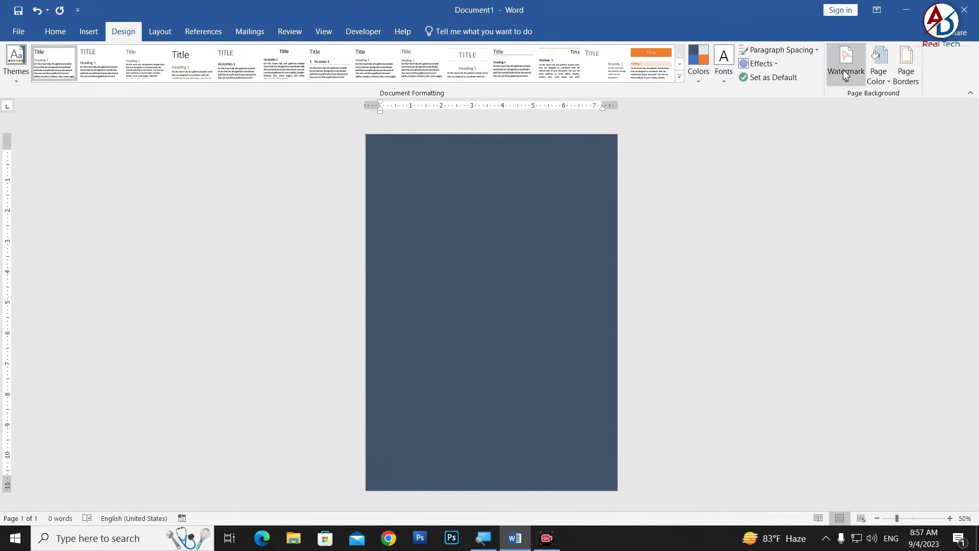
{"action": "left_click", "coordinate": [880, 88]}
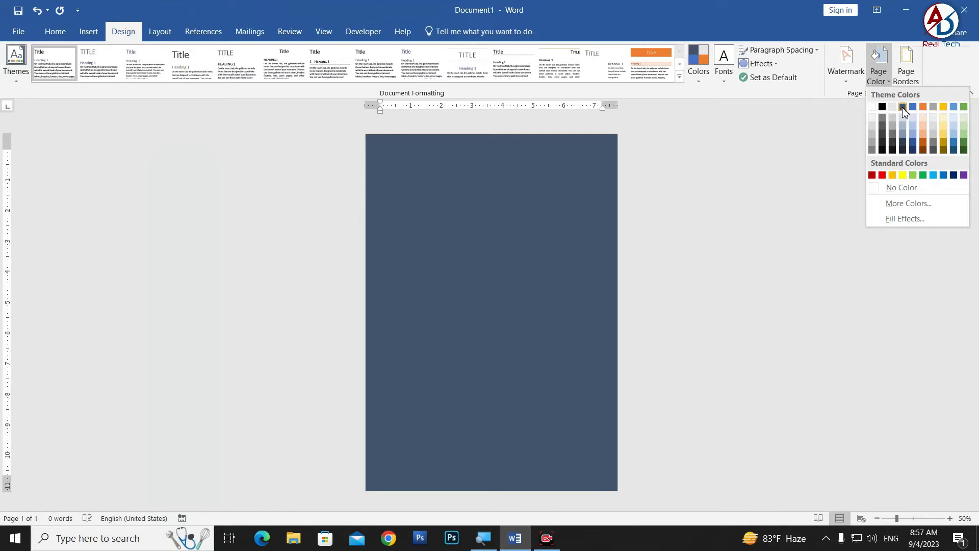
{"action": "left_click", "coordinate": [913, 108]}
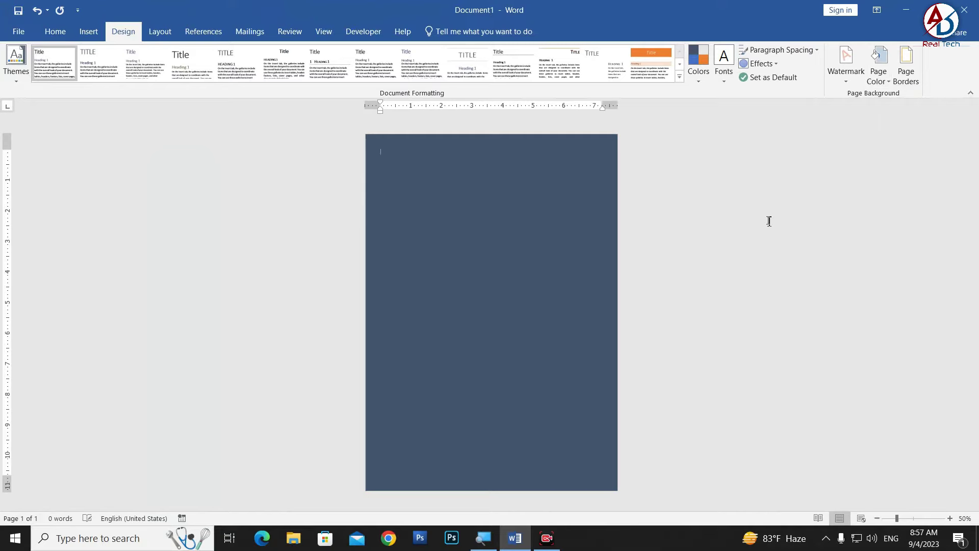
{"action": "scroll", "coordinate": [586, 264], "scroll_direction": "down", "scroll_amount": 1}
{"action": "scroll", "coordinate": [585, 267], "scroll_direction": "up", "scroll_amount": 1}
{"action": "double_click", "coordinate": [591, 148]}
- Draw a large rectangle across the middle of the page and fill it white
{"action": "left_click", "coordinate": [96, 34]}
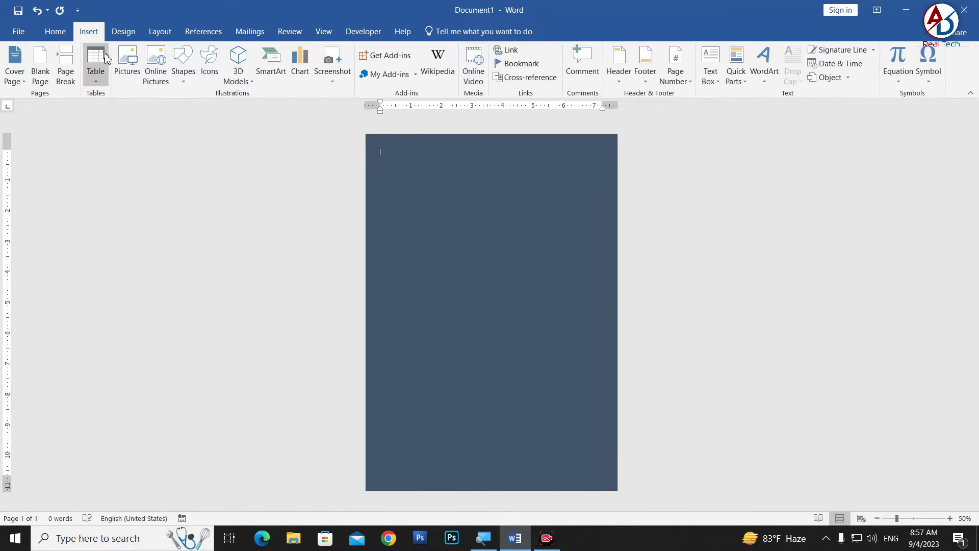
{"action": "left_click", "coordinate": [182, 76]}
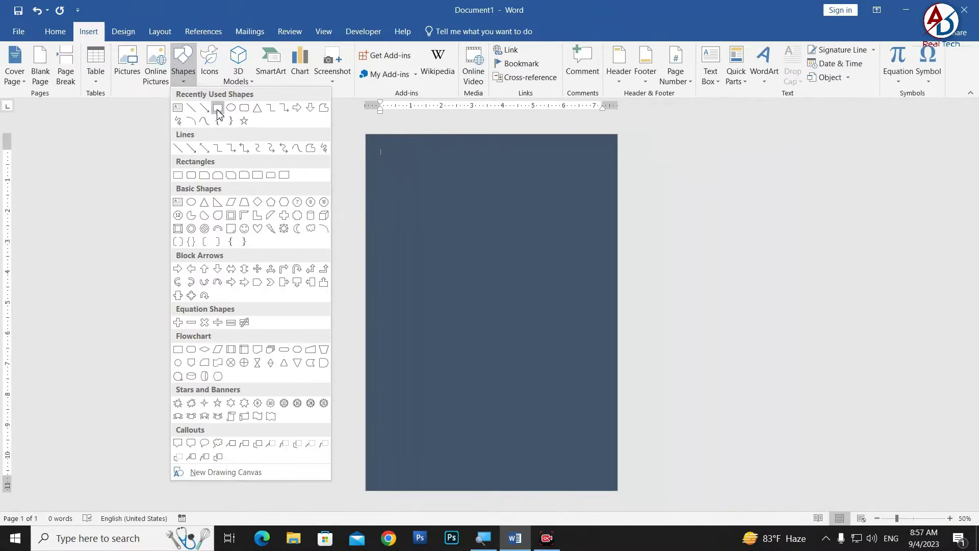
{"action": "left_click", "coordinate": [218, 108]}
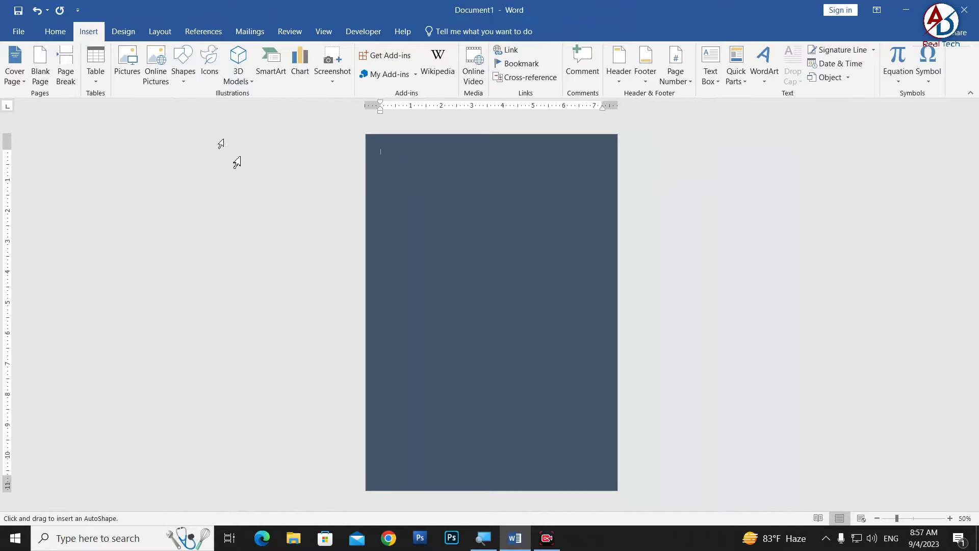
{"action": "mouse_move", "coordinate": [376, 261]}
{"action": "left_mouse_down"}
{"action": "mouse_move", "coordinate": [573, 380]}
{"action": "mouse_move", "coordinate": [605, 385]}
{"action": "left_mouse_up"}
{"action": "left_click", "coordinate": [312, 49]}
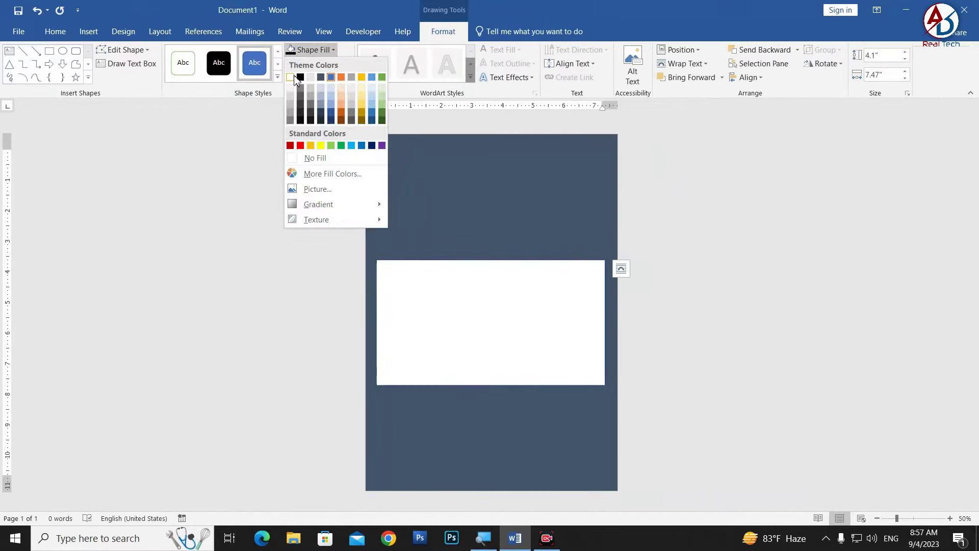
{"action": "left_click", "coordinate": [293, 65]}
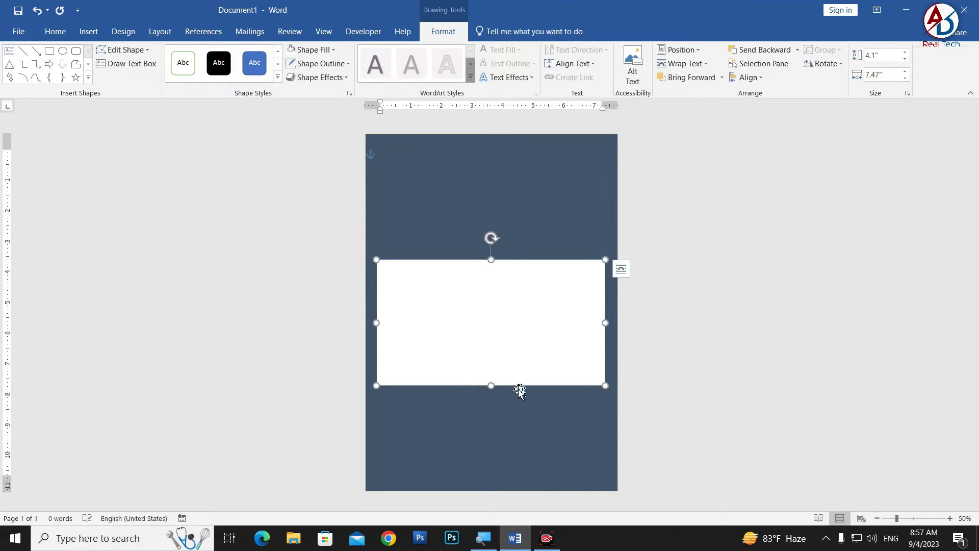
- Resize the rectangle to about 4.45 by 7.62 inches and align it center and middle
{"action": "left_click_drag", "start_coordinate": [491, 385], "coordinate": [491, 396]}
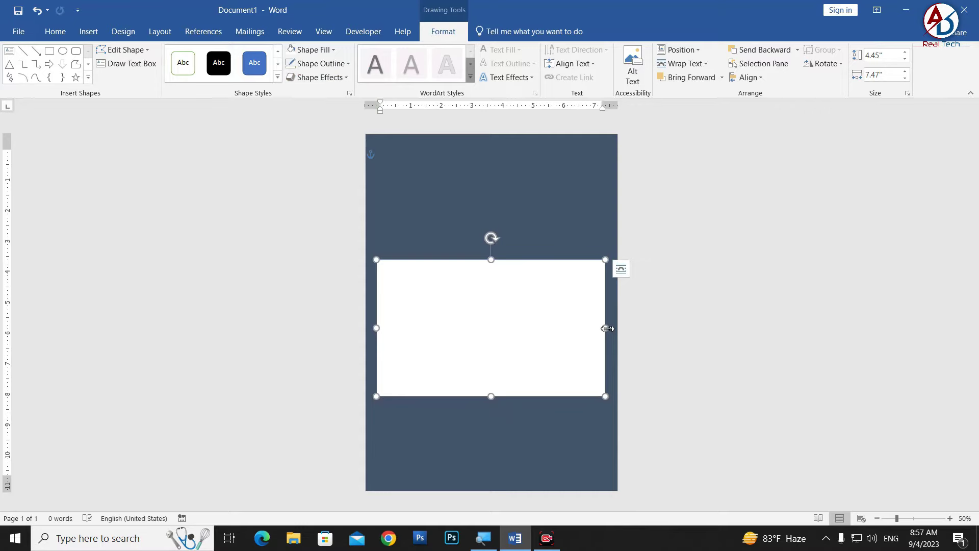
{"action": "left_click_drag", "start_coordinate": [606, 328], "coordinate": [610, 328]}
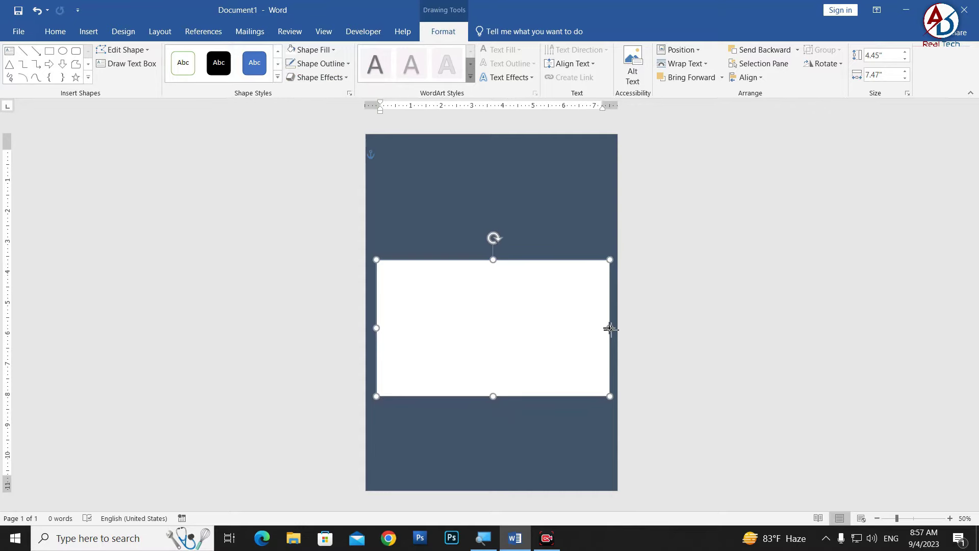
{"action": "left_click", "coordinate": [749, 77]}
{"action": "left_click", "coordinate": [764, 103]}
{"action": "left_click", "coordinate": [757, 81]}
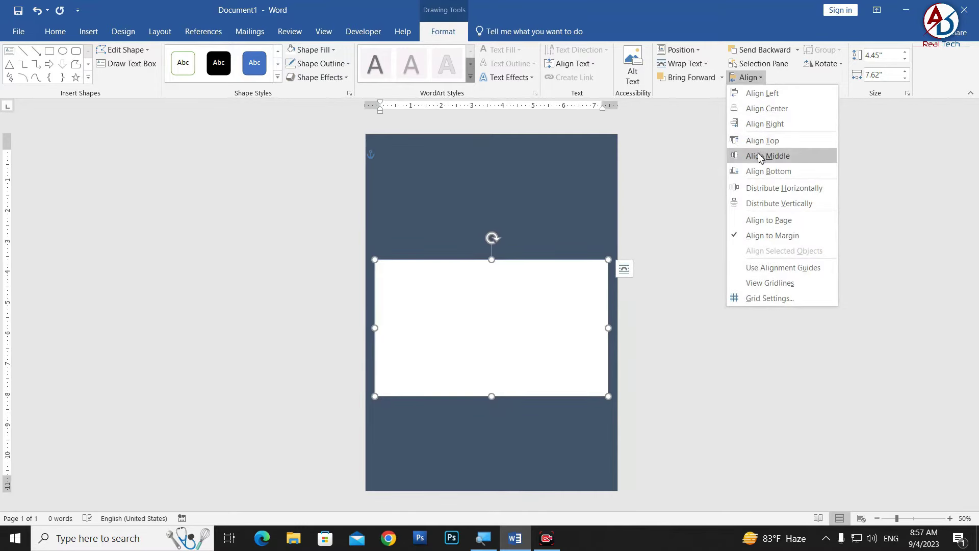
{"action": "left_click", "coordinate": [762, 156]}
{"action": "left_click", "coordinate": [840, 454]}
{"action": "scroll", "coordinate": [542, 372], "scroll_direction": "down", "scroll_amount": 4}
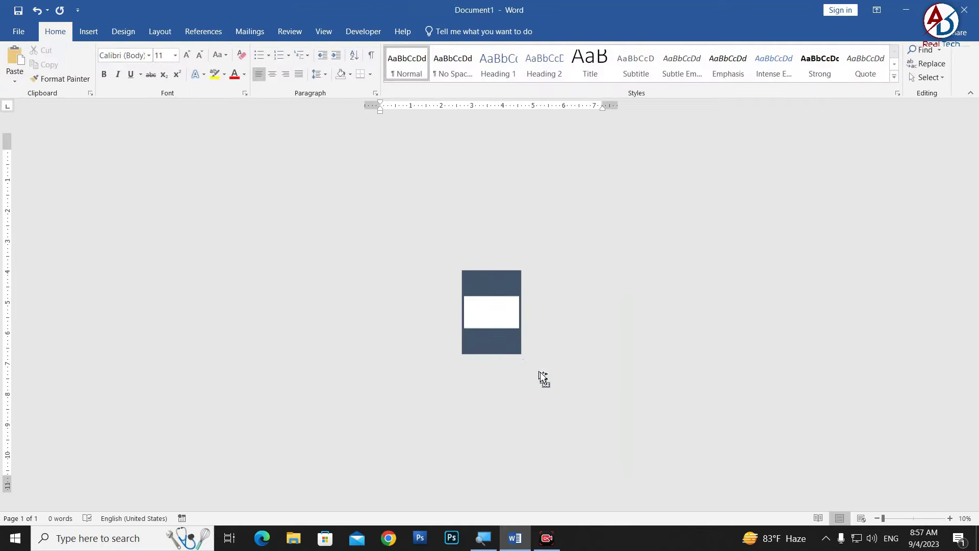
{"action": "scroll", "coordinate": [535, 375], "scroll_direction": "up", "scroll_amount": 3}
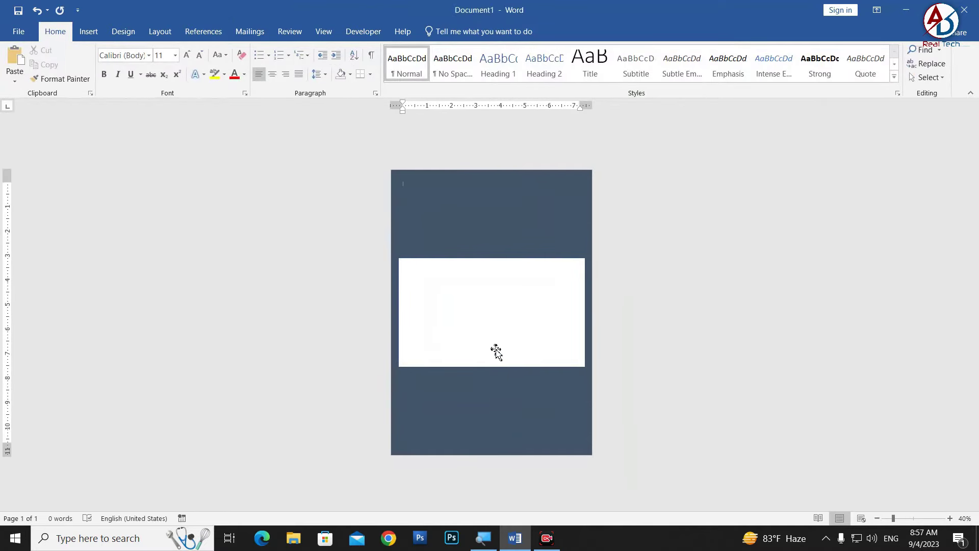
{"action": "scroll", "coordinate": [518, 343], "scroll_direction": "up", "scroll_amount": 1}
{"action": "scroll", "coordinate": [519, 343], "scroll_direction": "up", "scroll_amount": 1}
- Move a white rectangle to the page top, narrow it to a third, and delete extra rectangles
{"action": "left_click", "coordinate": [469, 359]}
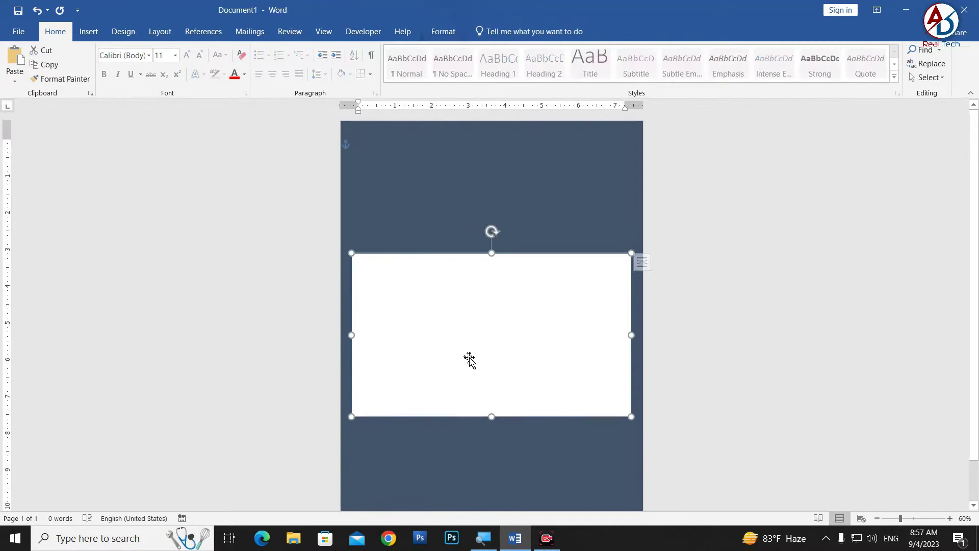
{"action": "mouse_move", "coordinate": [469, 360]}
{"action": "left_mouse_down"}
{"action": "mouse_move", "coordinate": [474, 261]}
{"action": "mouse_move", "coordinate": [491, 247]}
{"action": "left_mouse_up"}
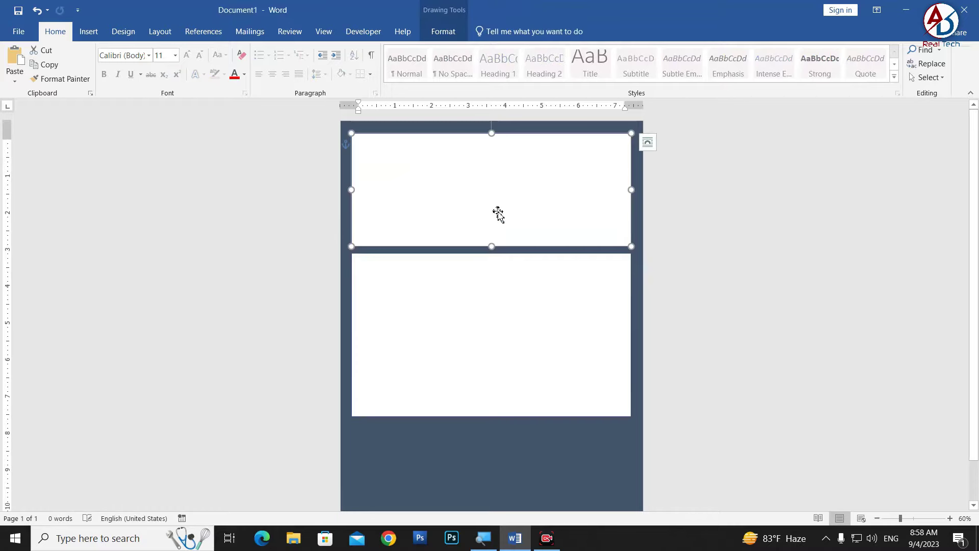
{"action": "left_click_drag", "start_coordinate": [498, 213], "coordinate": [498, 205]}
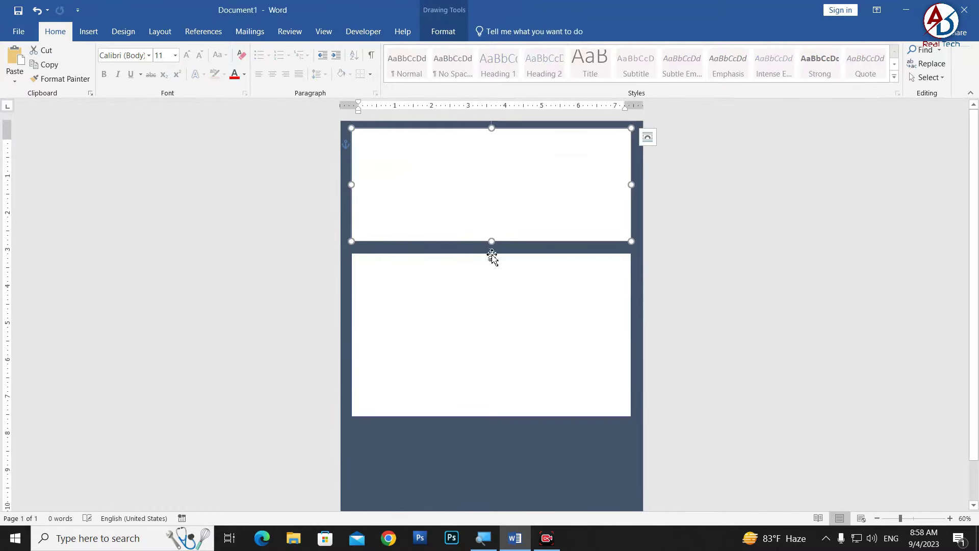
{"action": "left_click_drag", "start_coordinate": [492, 242], "coordinate": [492, 246]}
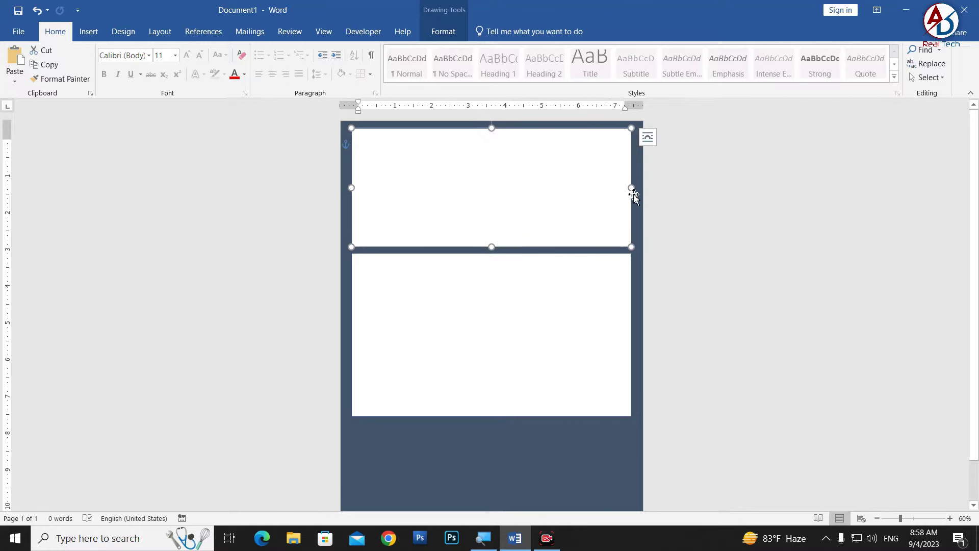
{"action": "mouse_move", "coordinate": [632, 188]}
{"action": "left_mouse_down"}
{"action": "mouse_move", "coordinate": [425, 190]}
{"action": "mouse_move", "coordinate": [489, 209]}
{"action": "mouse_move", "coordinate": [475, 210]}
{"action": "mouse_move", "coordinate": [547, 213]}
{"action": "left_mouse_up"}
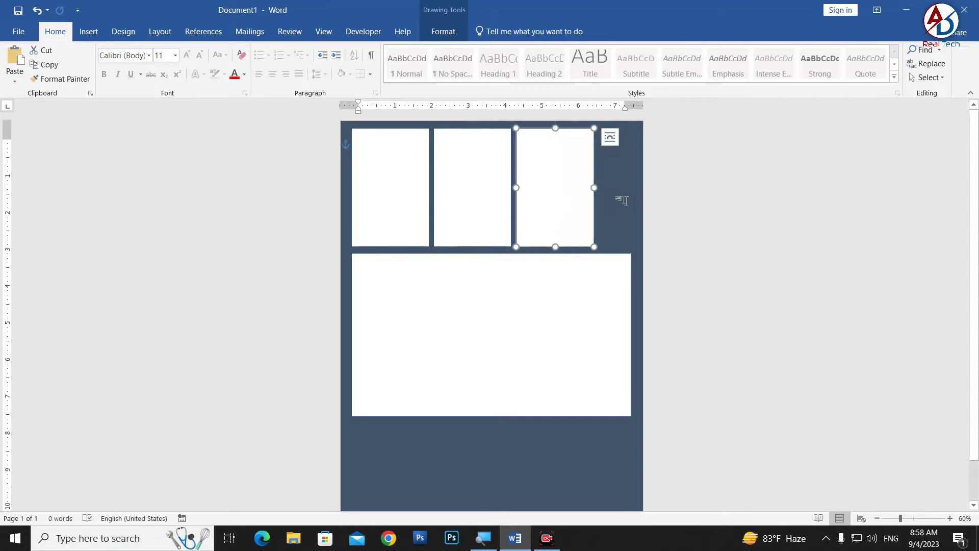
{"action": "key", "text": "Delete"}
{"action": "left_click", "coordinate": [484, 199]}
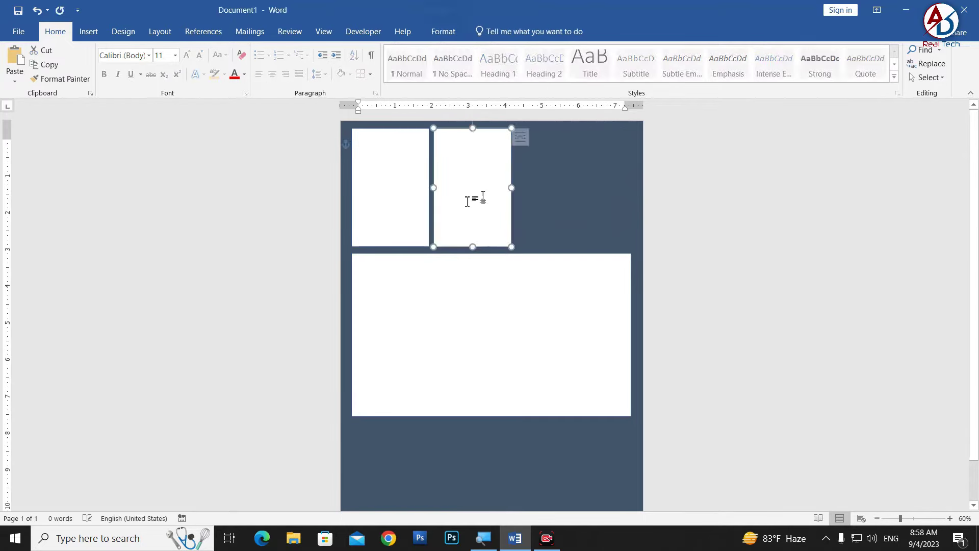
{"action": "key", "text": "Delete"}
{"action": "left_click", "coordinate": [413, 207]}
{"action": "left_click_drag", "start_coordinate": [432, 187], "coordinate": [440, 187]}
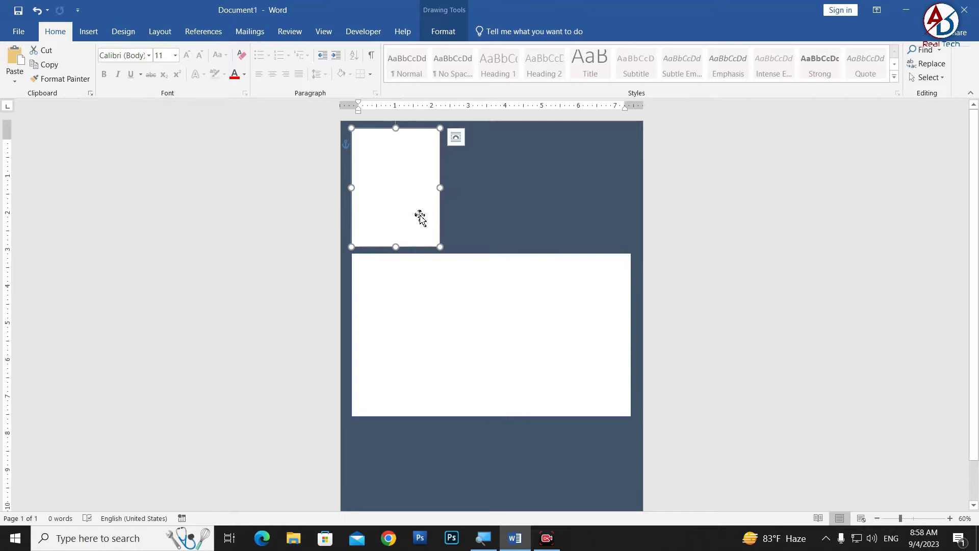
- Duplicate the top-left panel twice to make three evenly spaced panels across the top
{"action": "left_click_drag", "start_coordinate": [424, 219], "coordinate": [501, 218]}
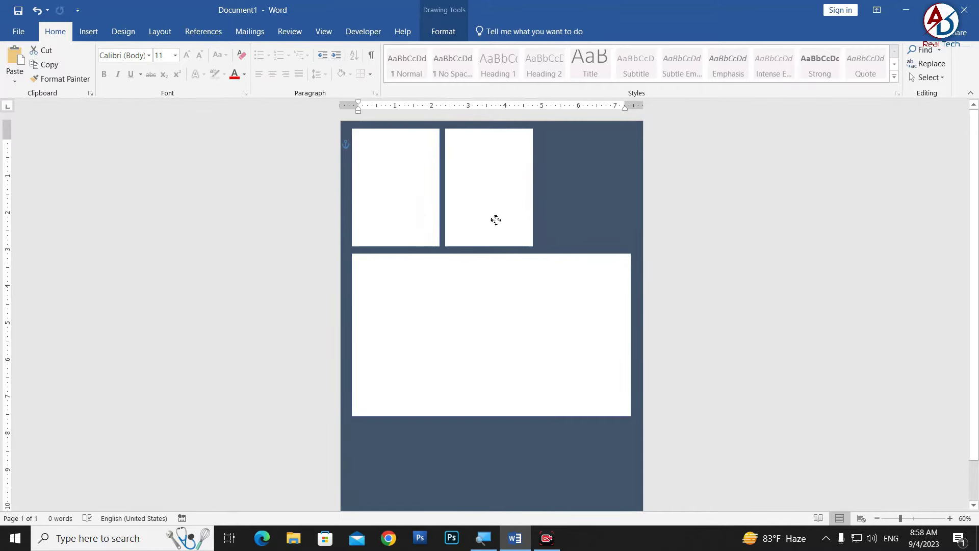
{"action": "left_click_drag", "start_coordinate": [499, 220], "coordinate": [577, 218]}
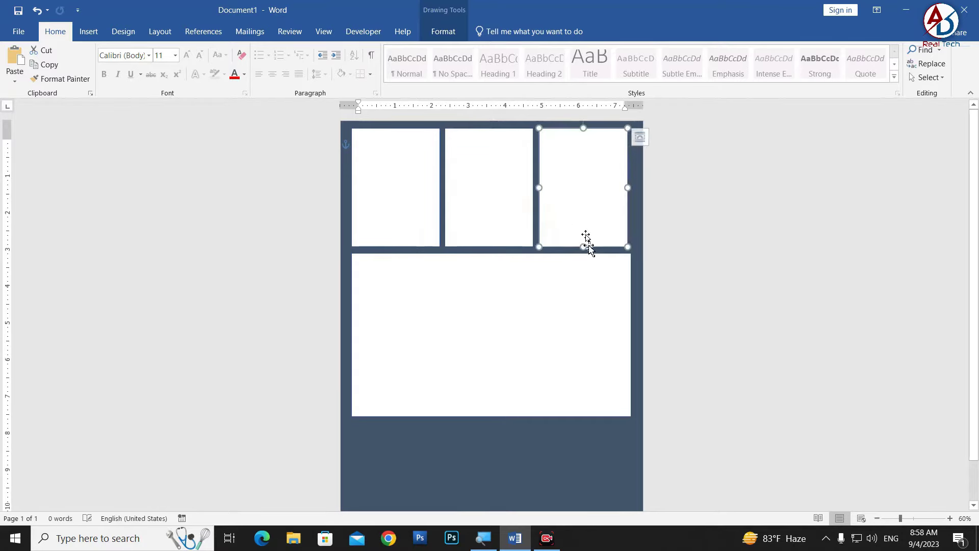
{"action": "scroll", "coordinate": [586, 241], "scroll_direction": "up", "scroll_amount": 2}
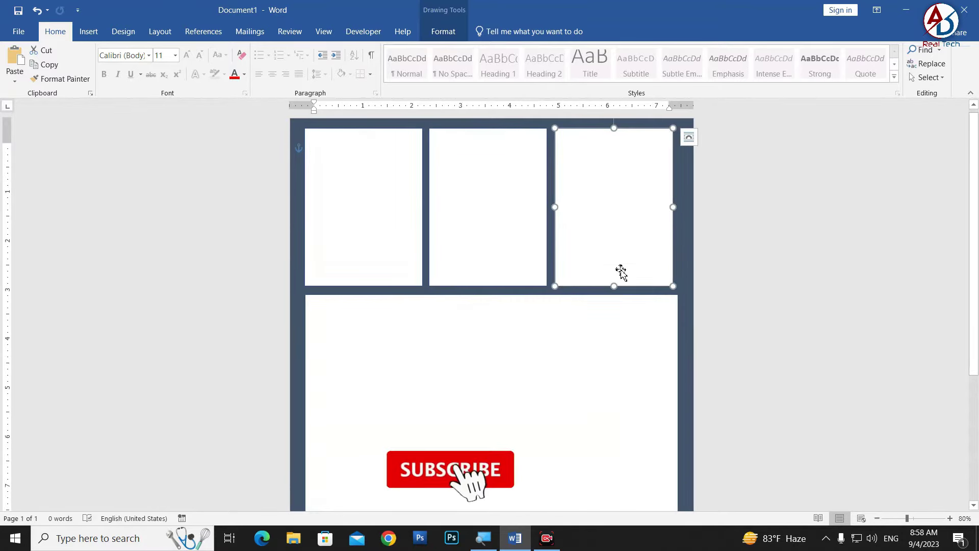
{"action": "left_click_drag", "start_coordinate": [617, 273], "coordinate": [630, 284]}
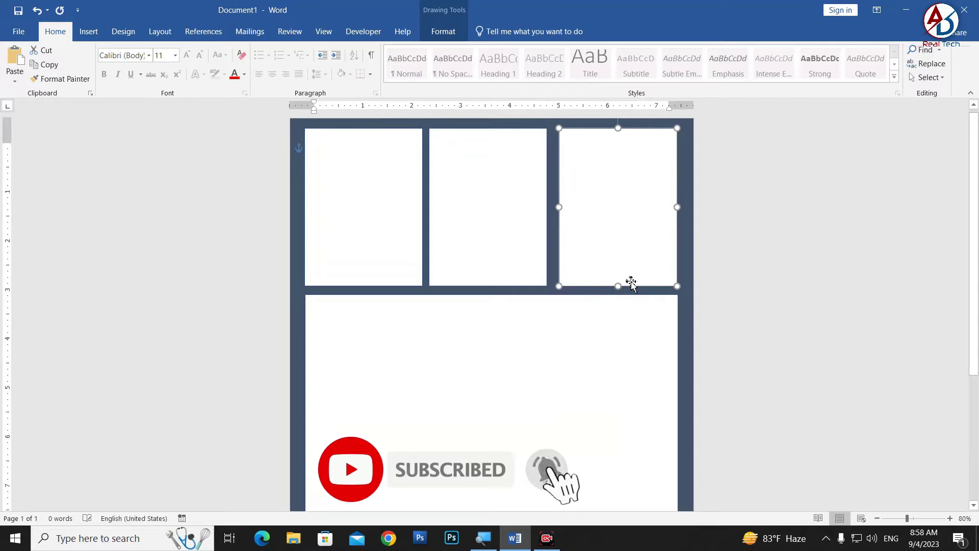
{"action": "left_click_drag", "start_coordinate": [520, 252], "coordinate": [522, 254]}
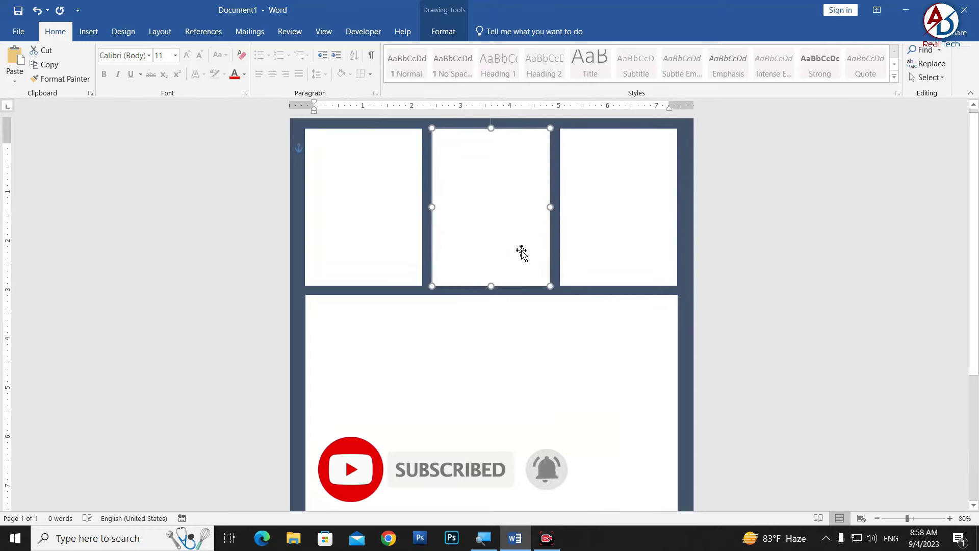
{"action": "left_click", "coordinate": [759, 349]}
- Copy the three top panels to the bottom of the page and nudge the row up
{"action": "scroll", "coordinate": [614, 315], "scroll_direction": "down", "scroll_amount": 4, "text": "ctrl"}
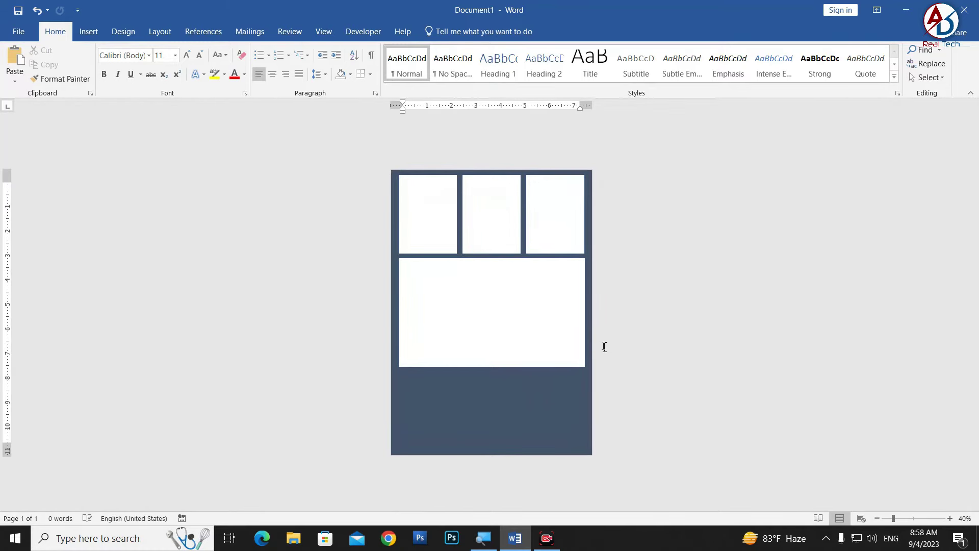
{"action": "left_click", "coordinate": [427, 228]}
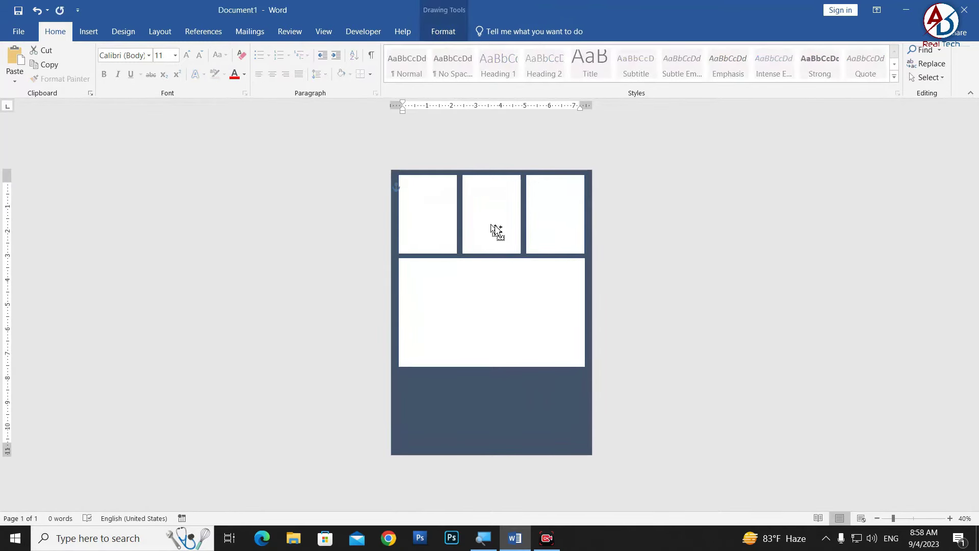
{"action": "scroll", "coordinate": [617, 301], "scroll_direction": "up", "scroll_amount": 1, "text": "ctrl"}
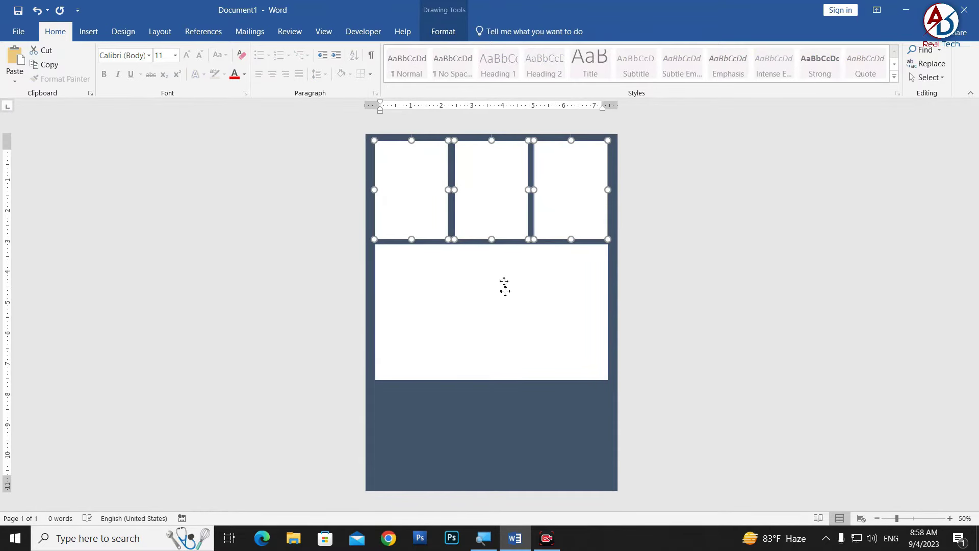
{"action": "left_click_drag", "start_coordinate": [504, 287], "coordinate": [509, 461]}
{"action": "key", "text": "Up"}
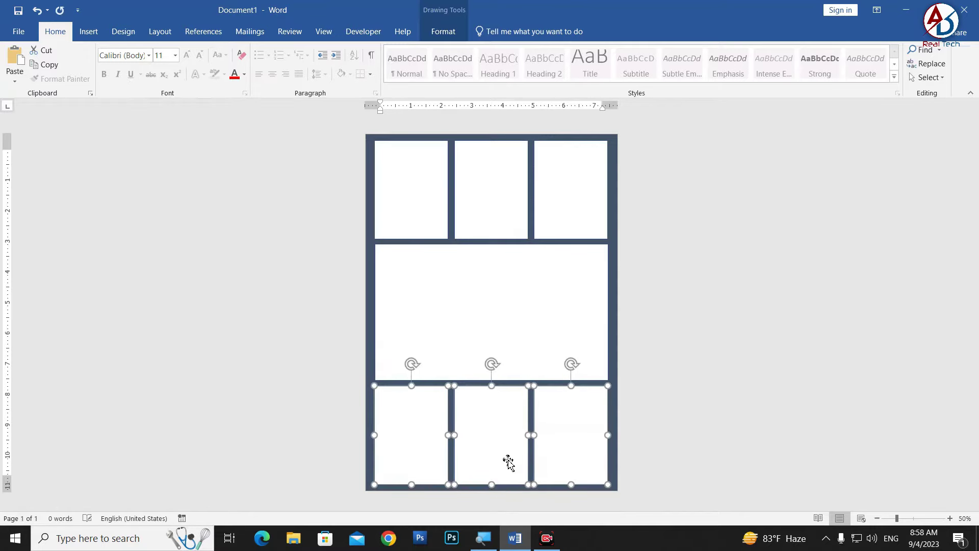
{"action": "key", "text": "ctrl+Up"}
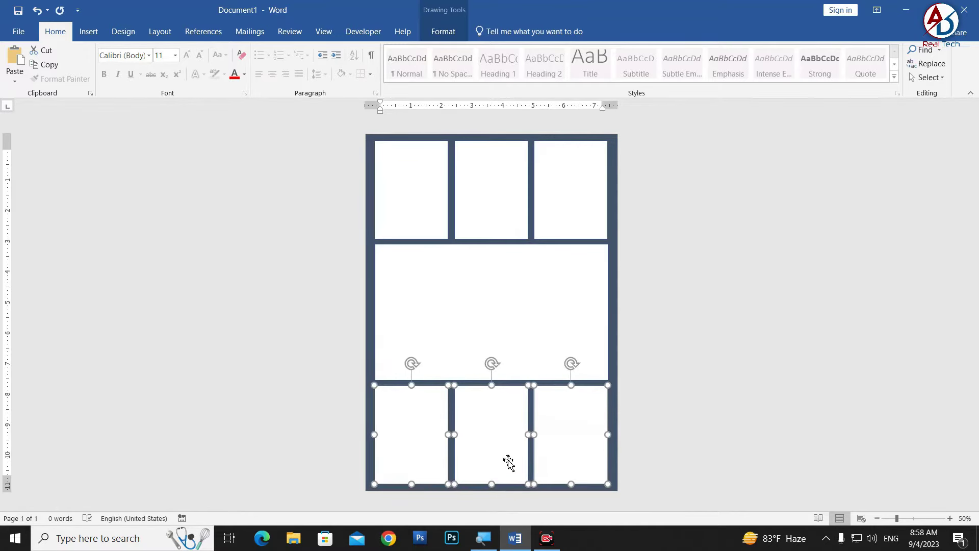
{"action": "left_click", "coordinate": [669, 363]}
- Select the large middle panel and choose a picture shape fill for it
{"action": "scroll", "coordinate": [668, 364], "scroll_direction": "up", "scroll_amount": 1}
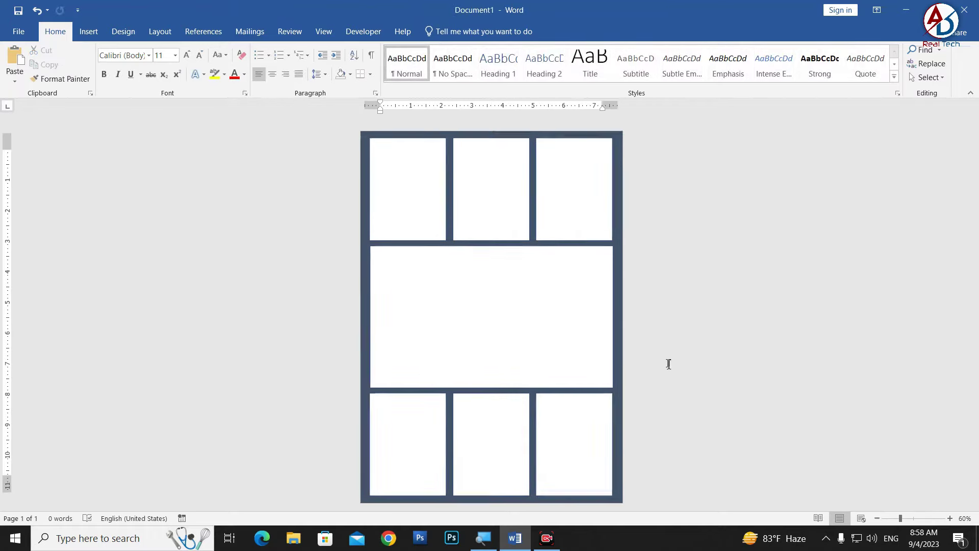
{"action": "scroll", "coordinate": [668, 364], "scroll_direction": "down", "scroll_amount": 1}
{"action": "scroll", "coordinate": [668, 364], "scroll_direction": "down", "scroll_amount": 1}
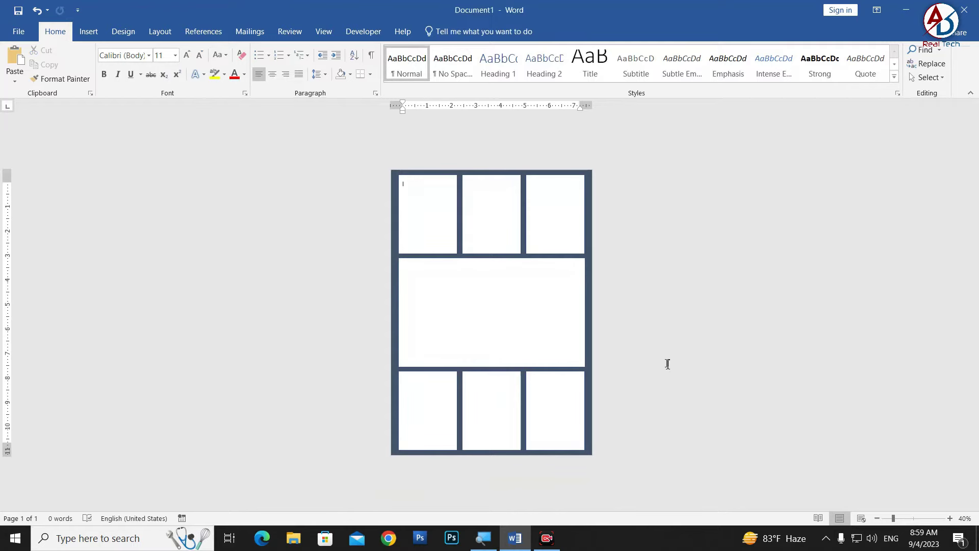
{"action": "scroll", "coordinate": [587, 341], "scroll_direction": "up", "scroll_amount": 1}
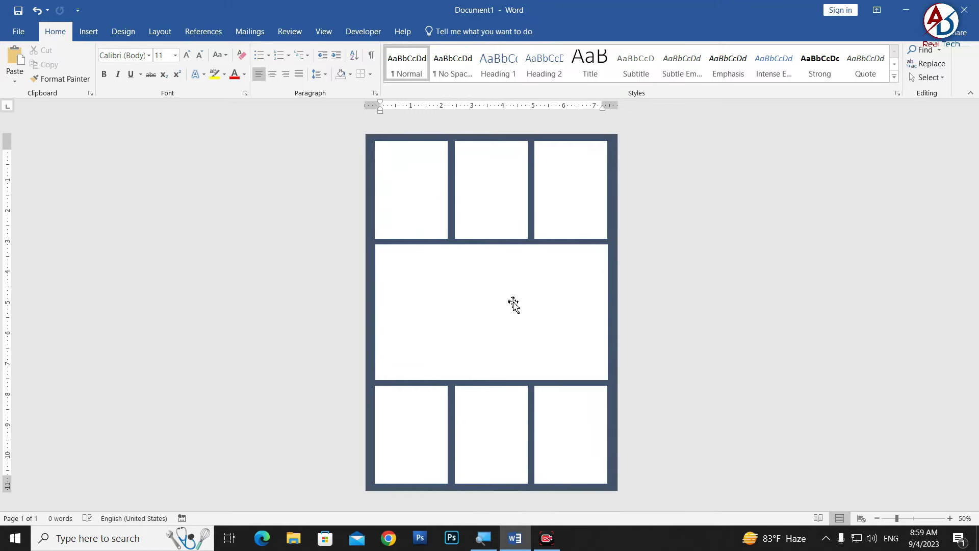
{"action": "left_click", "coordinate": [513, 304]}
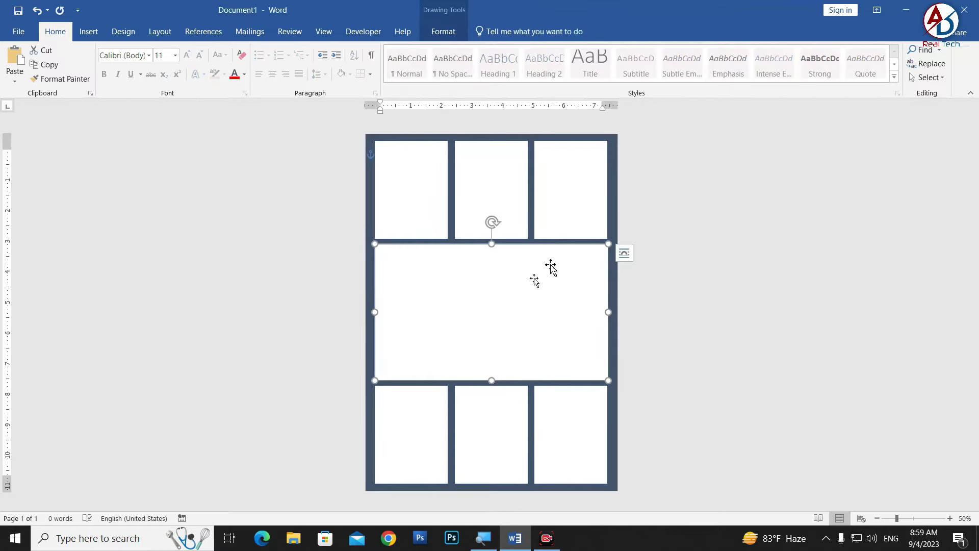
{"action": "left_click", "coordinate": [443, 32]}
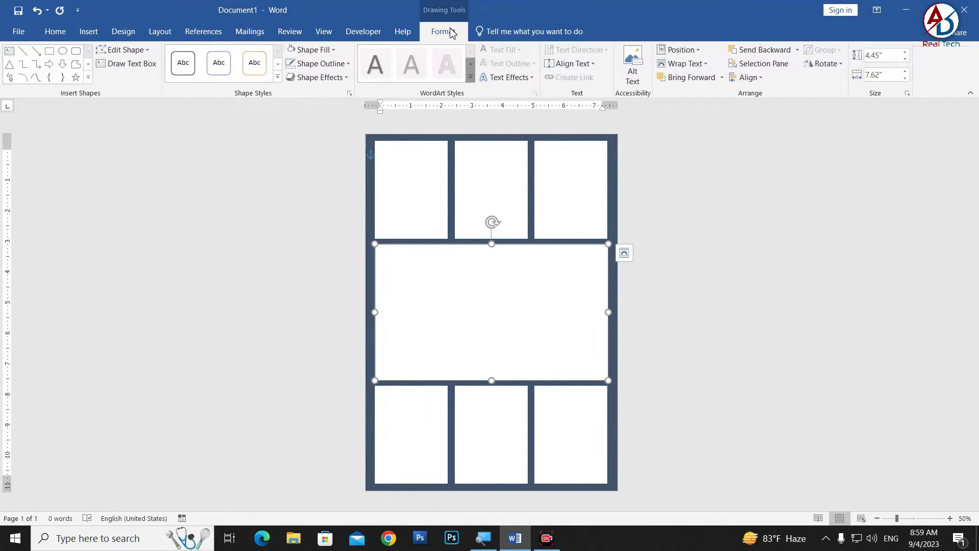
{"action": "left_click", "coordinate": [313, 50]}
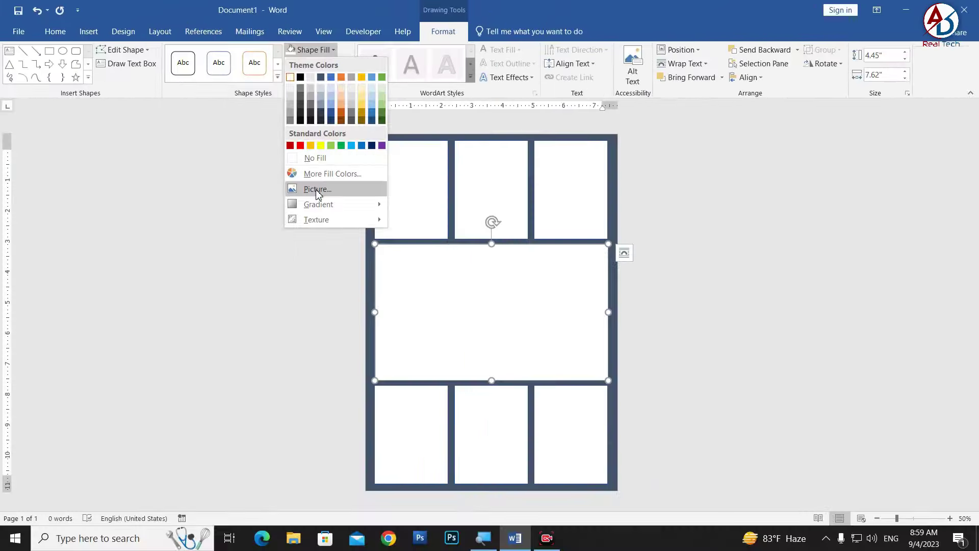
{"action": "left_click", "coordinate": [189, 344]}
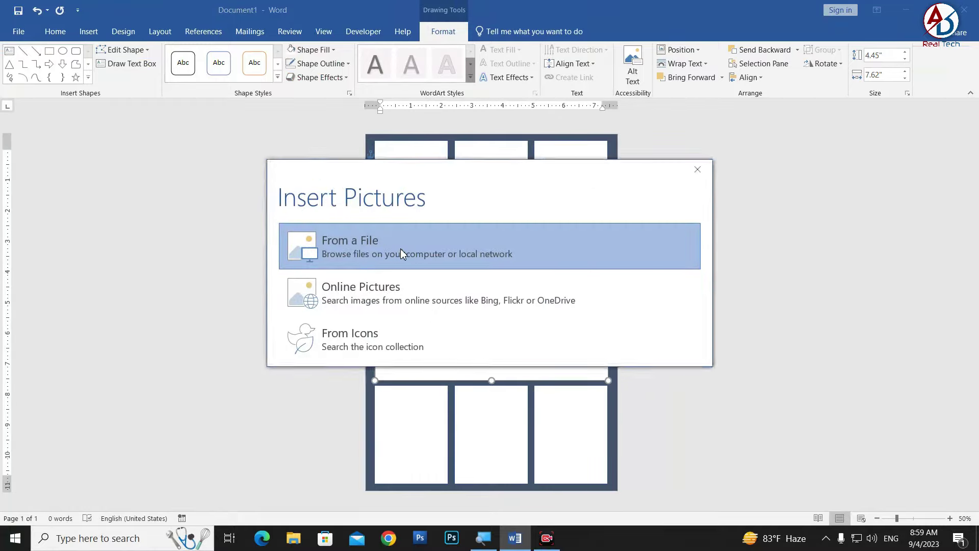
- Insert the singapore-family photo from the Desktop photo folder into the panel
{"action": "left_click", "coordinate": [402, 254]}
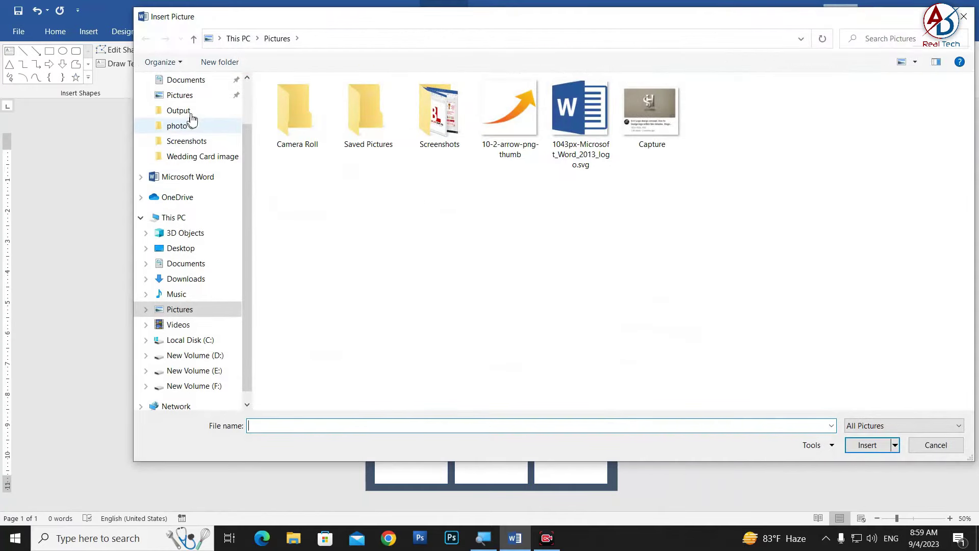
{"action": "scroll", "coordinate": [186, 127], "scroll_direction": "up", "scroll_amount": 2}
{"action": "left_click", "coordinate": [183, 80]}
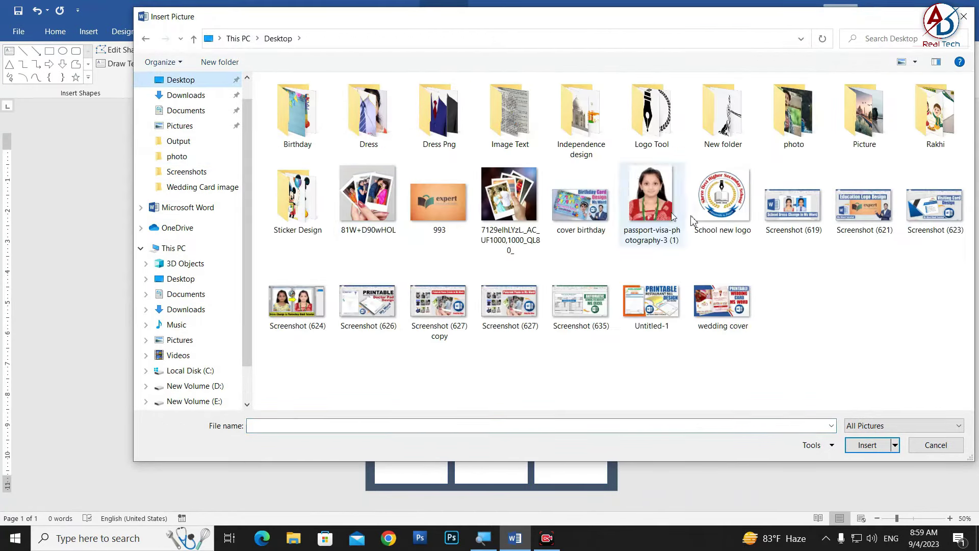
{"action": "left_click", "coordinate": [865, 115]}
{"action": "double_click", "coordinate": [805, 122]}
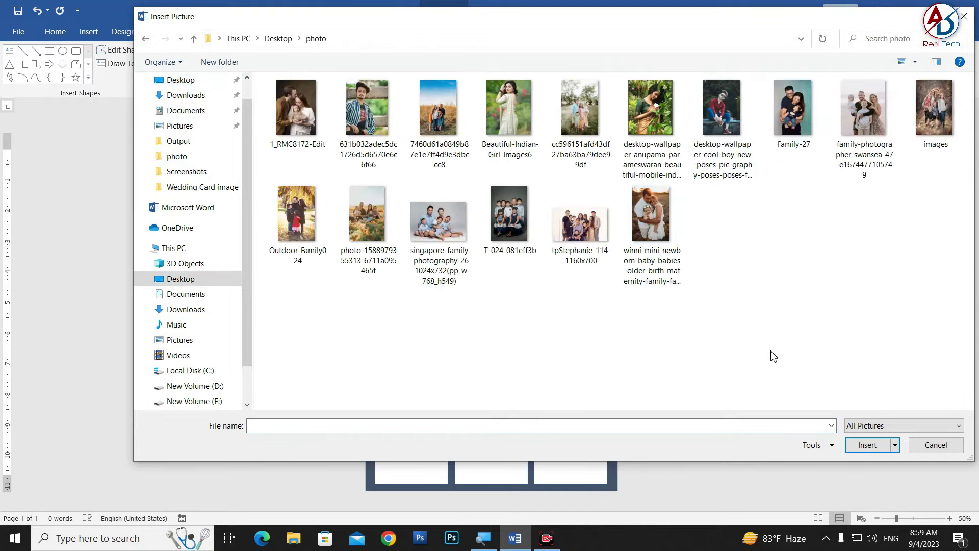
{"action": "left_click", "coordinate": [450, 227]}
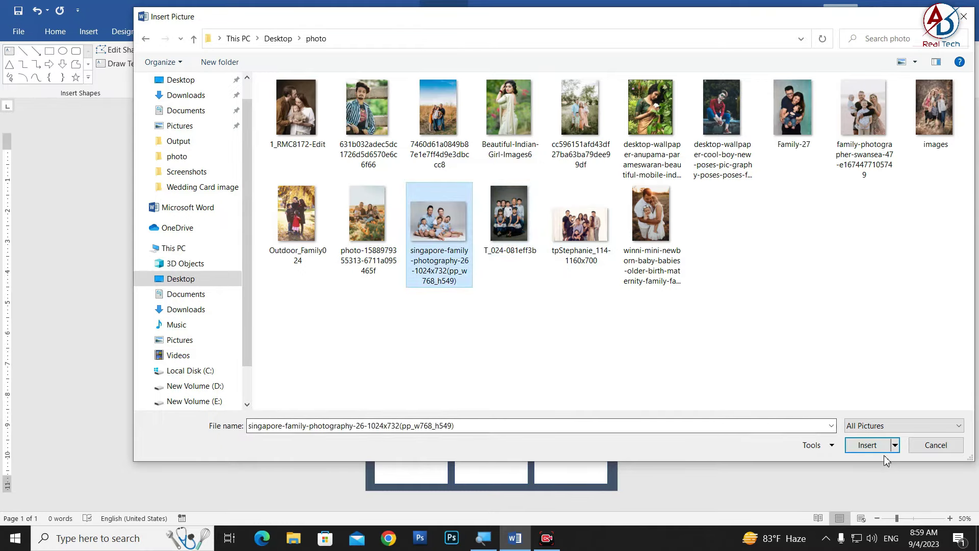
{"action": "left_click", "coordinate": [868, 445]}
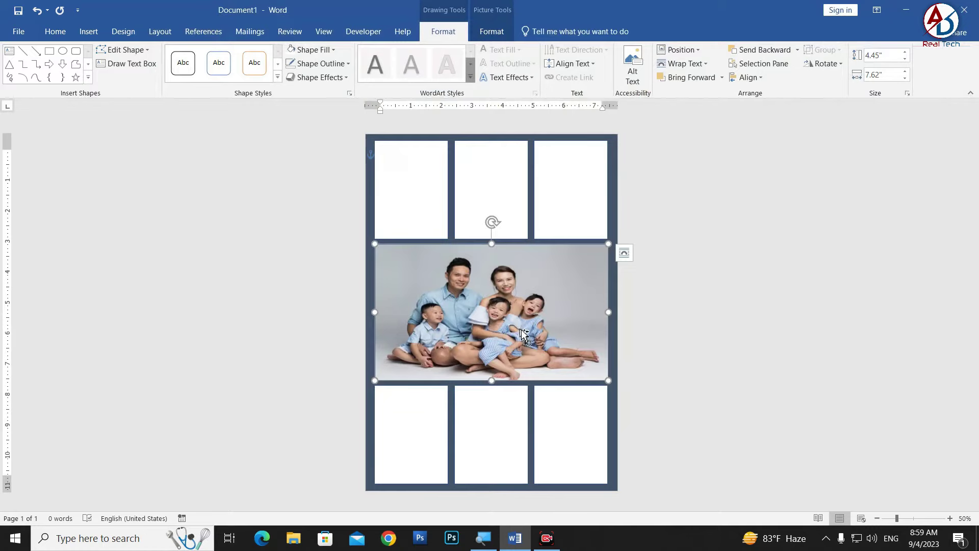
{"action": "scroll", "coordinate": [522, 330], "scroll_direction": "up", "scroll_amount": 2}
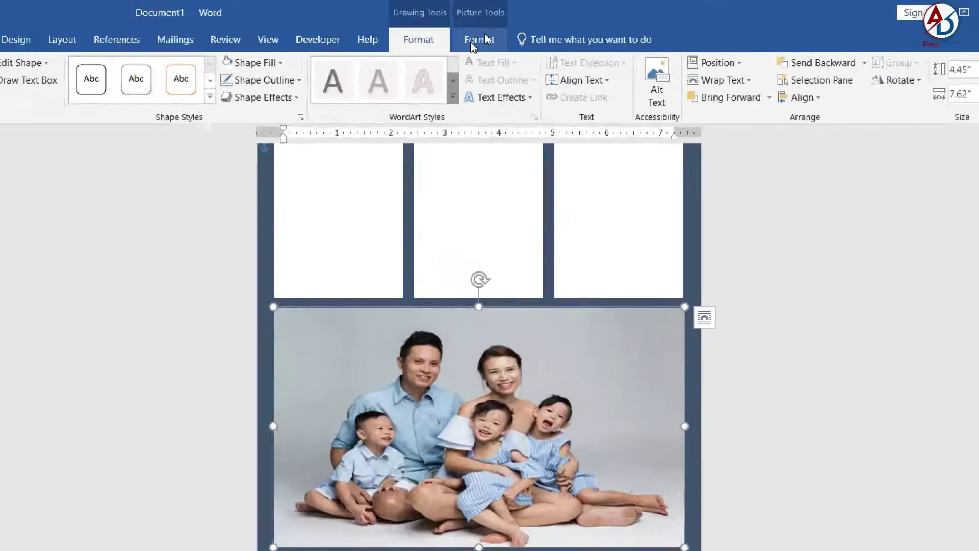
- Crop the family photo with Fit and enlarge it to fill the middle panel
{"action": "left_click", "coordinate": [471, 43]}
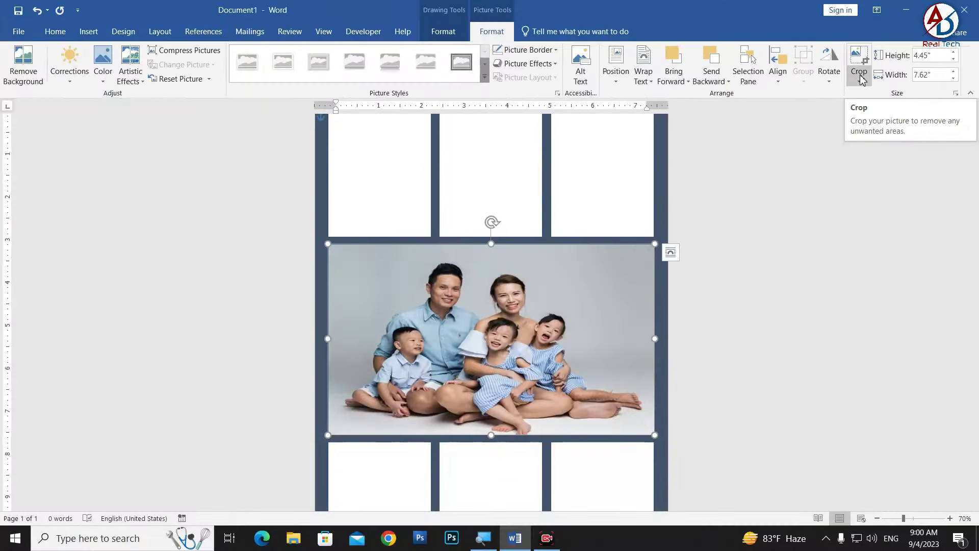
{"action": "left_click", "coordinate": [859, 81]}
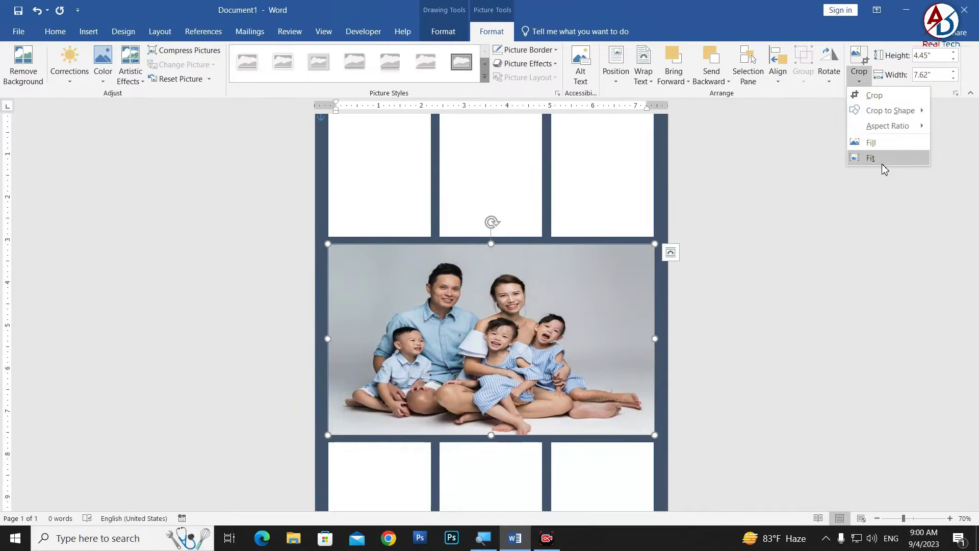
{"action": "left_click", "coordinate": [883, 165]}
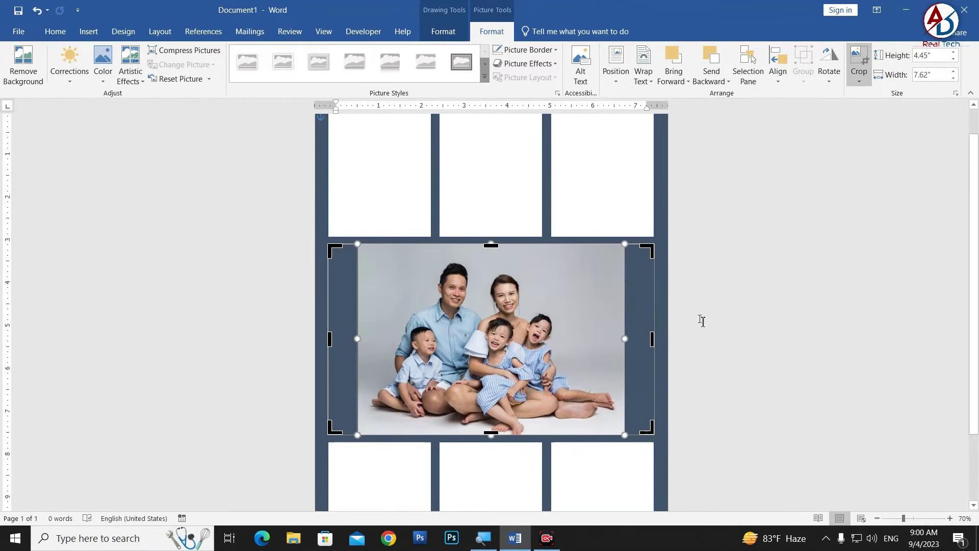
{"action": "scroll", "coordinate": [702, 320], "scroll_direction": "down", "scroll_amount": 2}
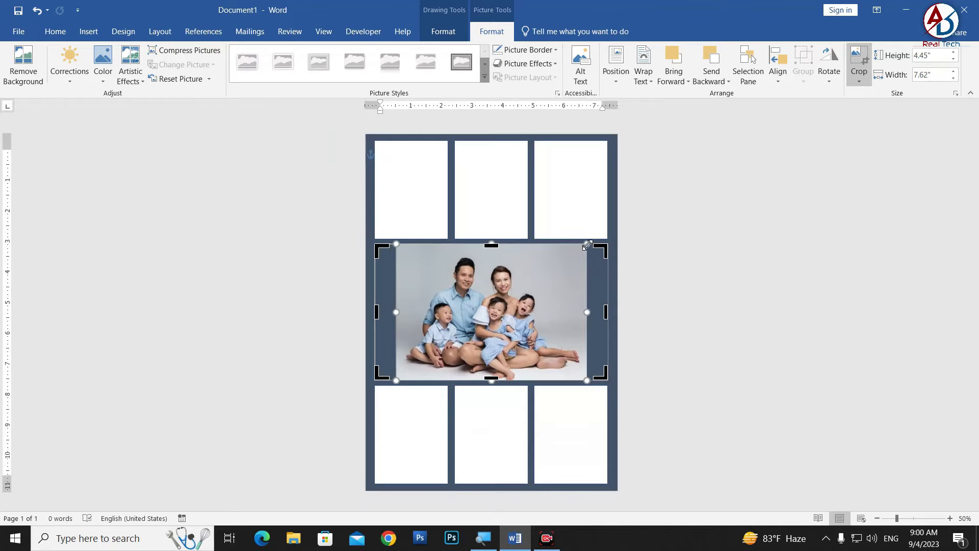
{"action": "left_click_drag", "start_coordinate": [587, 246], "coordinate": [625, 240]}
{"action": "left_click_drag", "start_coordinate": [564, 310], "coordinate": [564, 329]}
{"action": "left_click_drag", "start_coordinate": [494, 421], "coordinate": [498, 417]}
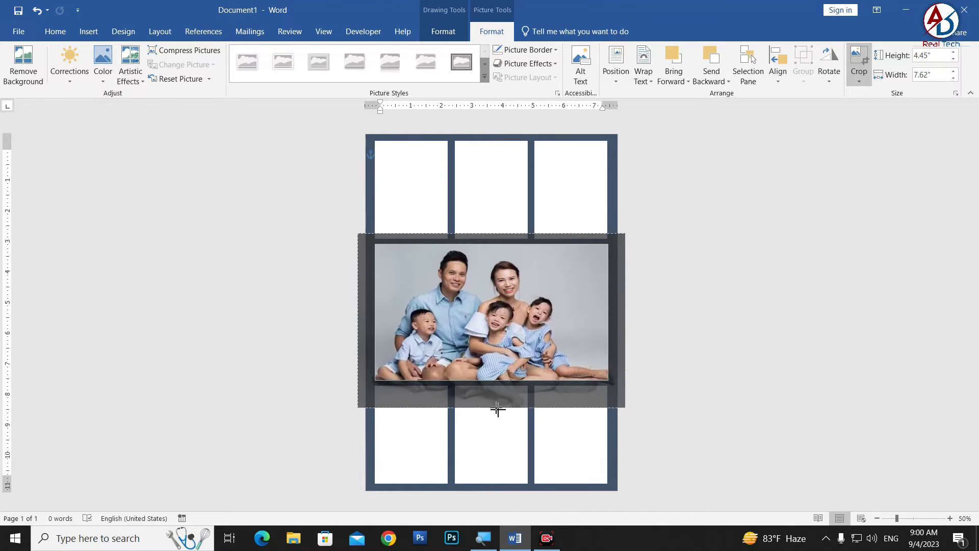
{"action": "left_click", "coordinate": [710, 387]}
{"action": "scroll", "coordinate": [579, 350], "scroll_direction": "down", "scroll_amount": 1}
{"action": "scroll", "coordinate": [563, 371], "scroll_direction": "up", "scroll_amount": 1}
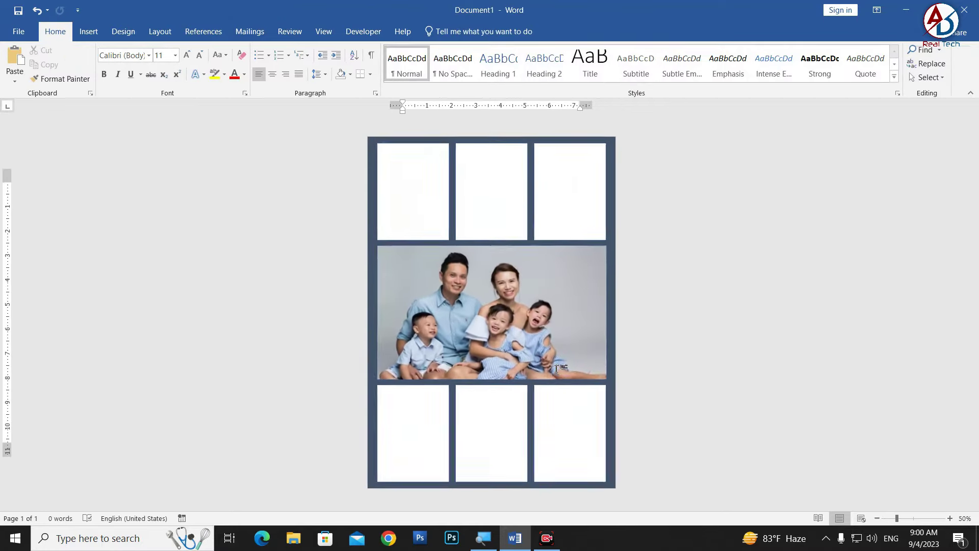
- Re-crop the photo, shifting the family slightly right within the panel
{"action": "left_click", "coordinate": [501, 335]}
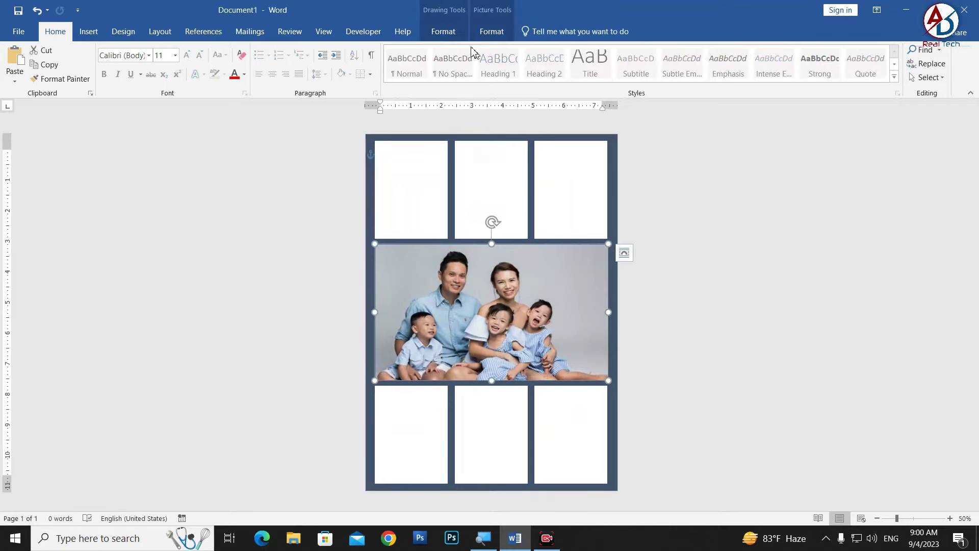
{"action": "left_click", "coordinate": [485, 31]}
{"action": "left_click", "coordinate": [859, 59]}
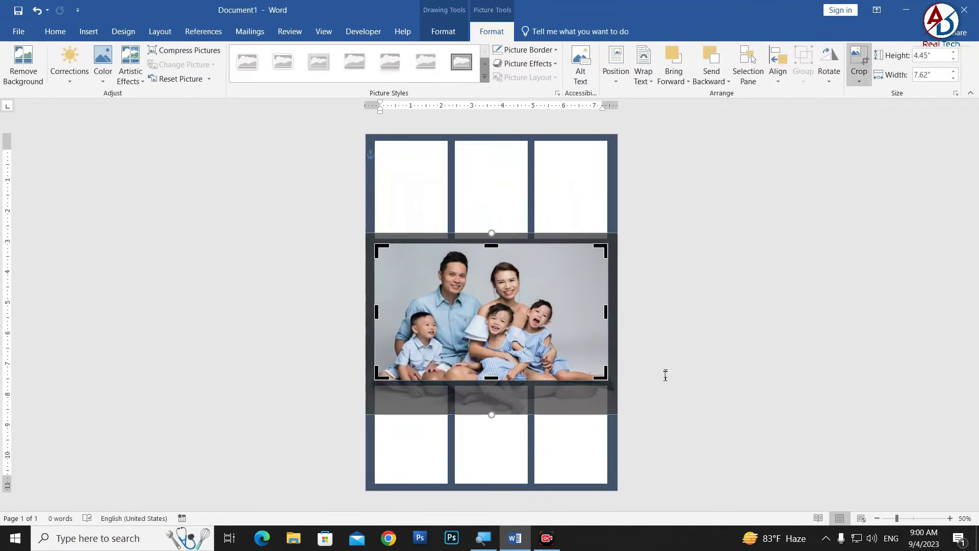
{"action": "left_click_drag", "start_coordinate": [546, 345], "coordinate": [554, 343]}
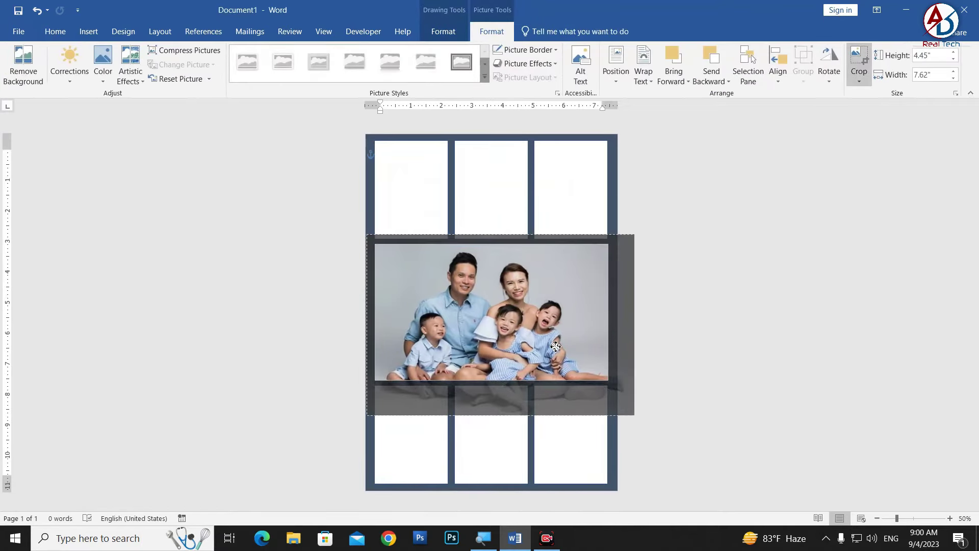
{"action": "left_click", "coordinate": [631, 354]}
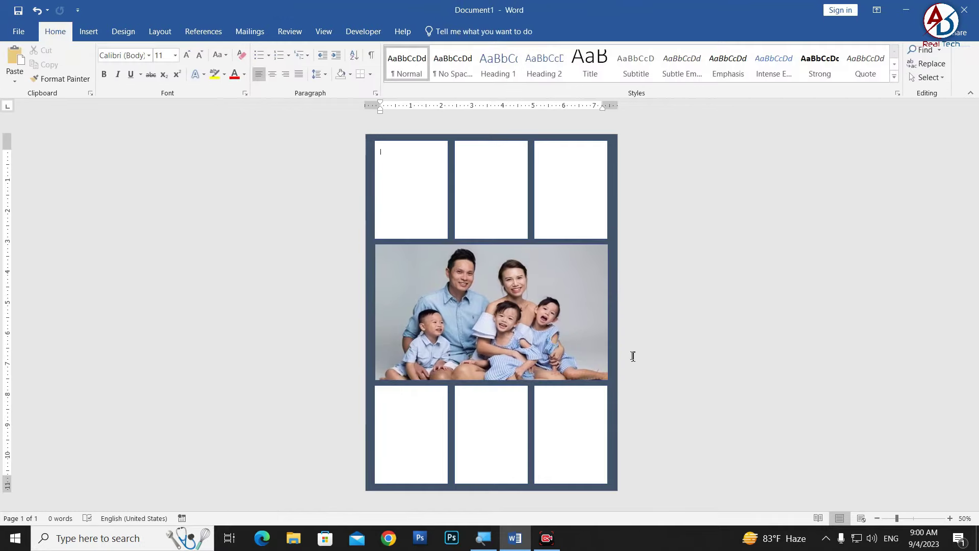
- Fill the top-left panel with the 1_RMC8172-Edit photo of the couple and baby
{"action": "left_click", "coordinate": [414, 203]}
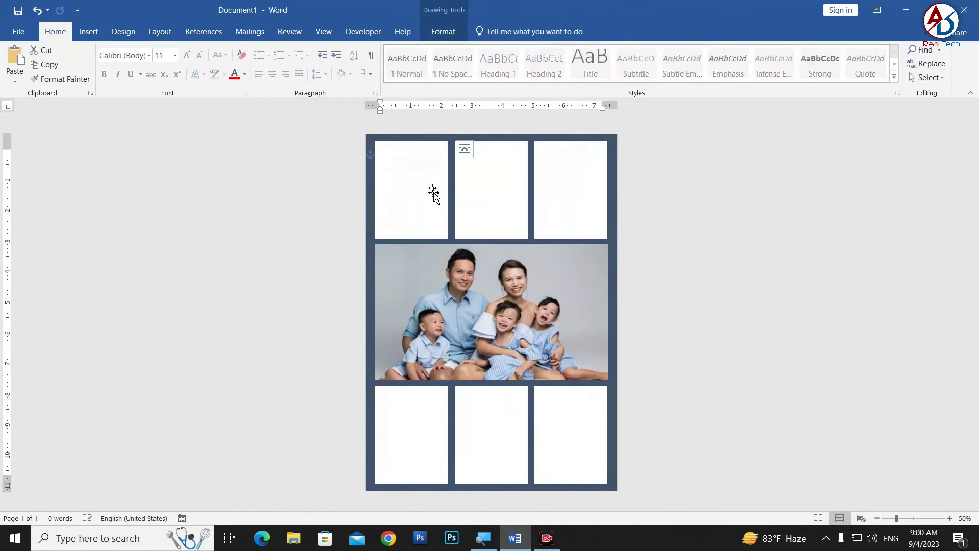
{"action": "scroll", "coordinate": [468, 236], "scroll_direction": "up", "scroll_amount": 2, "text": "ctrl"}
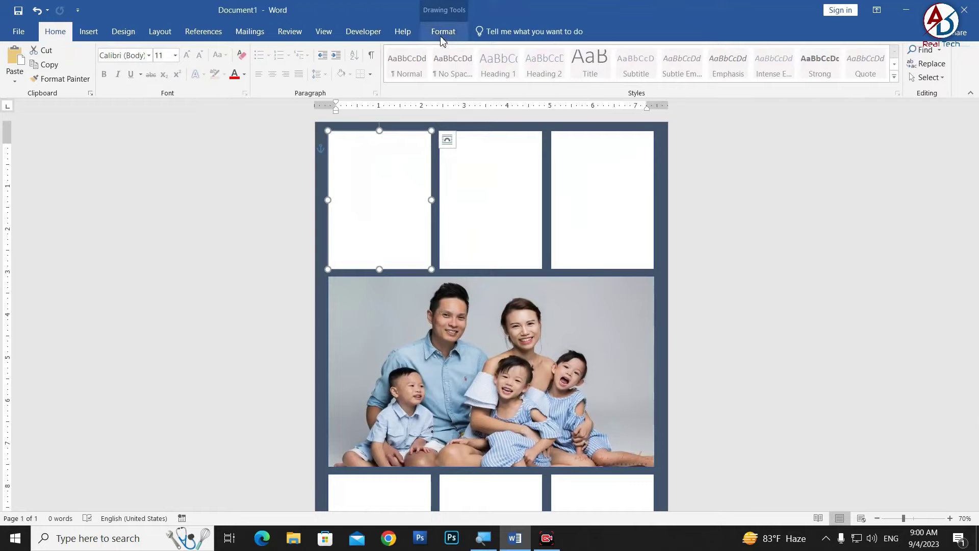
{"action": "left_click", "coordinate": [443, 31]}
{"action": "left_click", "coordinate": [332, 50]}
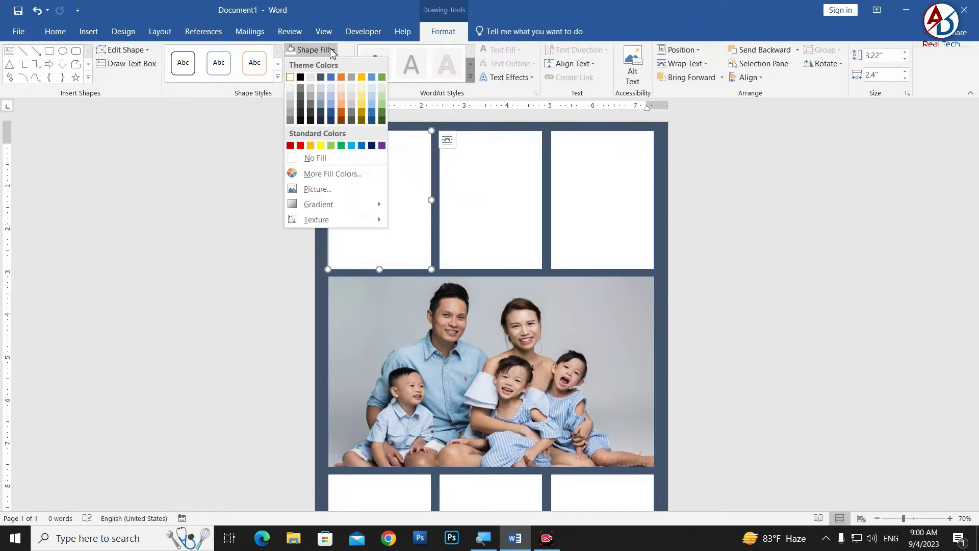
{"action": "left_click", "coordinate": [317, 189]}
{"action": "left_click", "coordinate": [412, 246]}
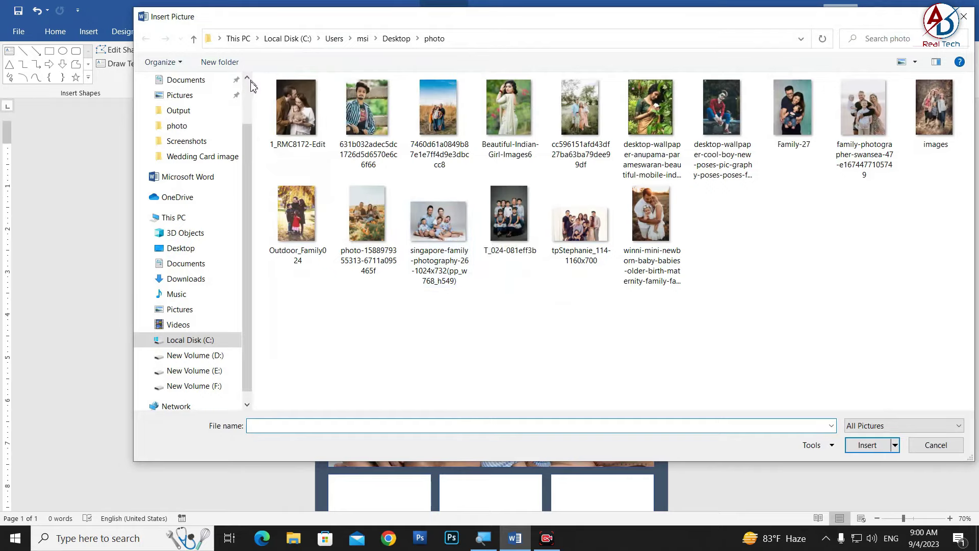
{"action": "left_click", "coordinate": [307, 114]}
{"action": "left_click", "coordinate": [867, 444]}
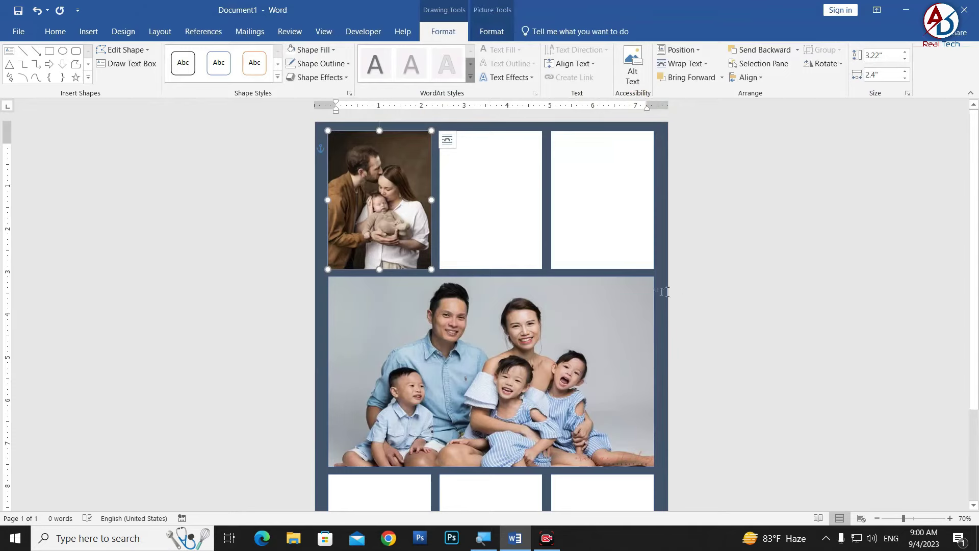
{"action": "left_click", "coordinate": [745, 278]}
- Fill the second top panel with the T_024-081eff3b photo, then undo that fill
{"action": "left_click", "coordinate": [473, 226]}
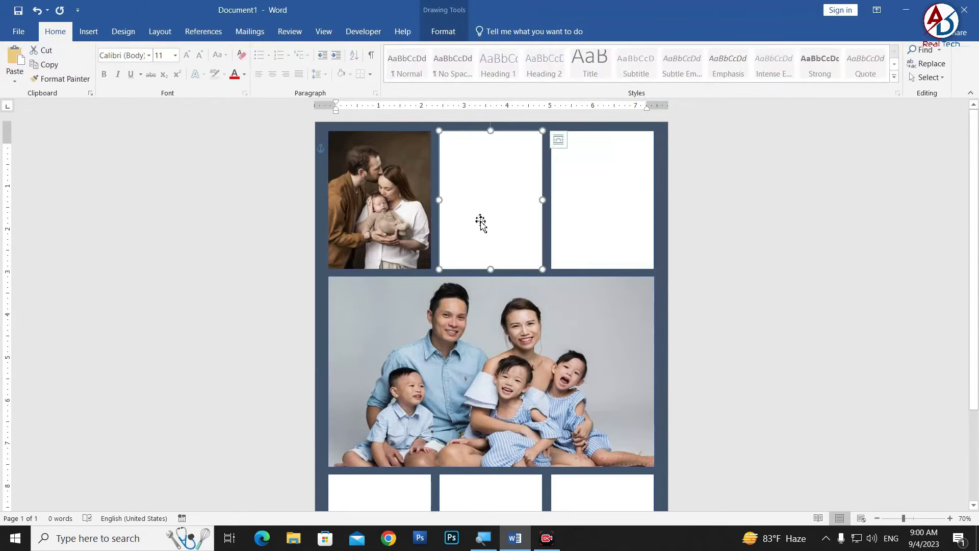
{"action": "left_click", "coordinate": [444, 31]}
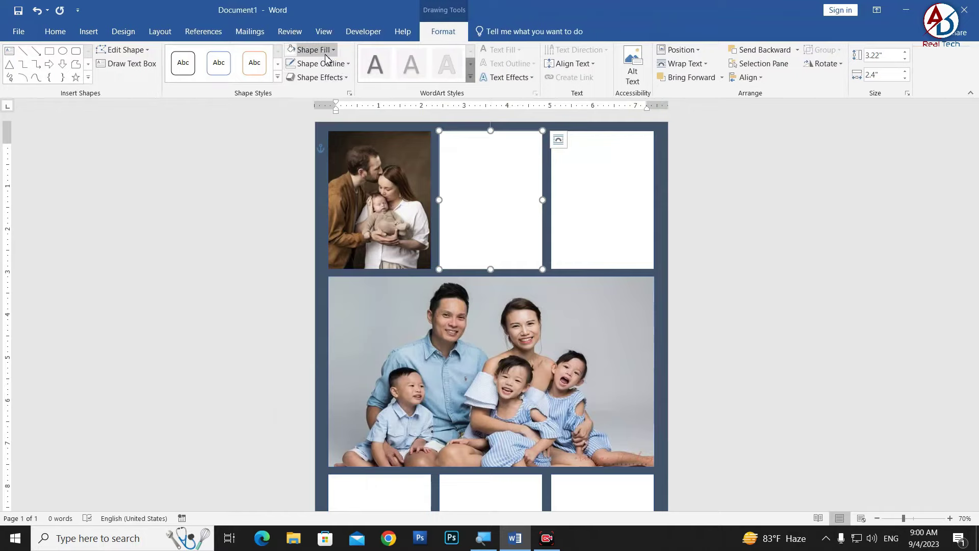
{"action": "left_click", "coordinate": [326, 51]}
{"action": "left_click", "coordinate": [316, 190]}
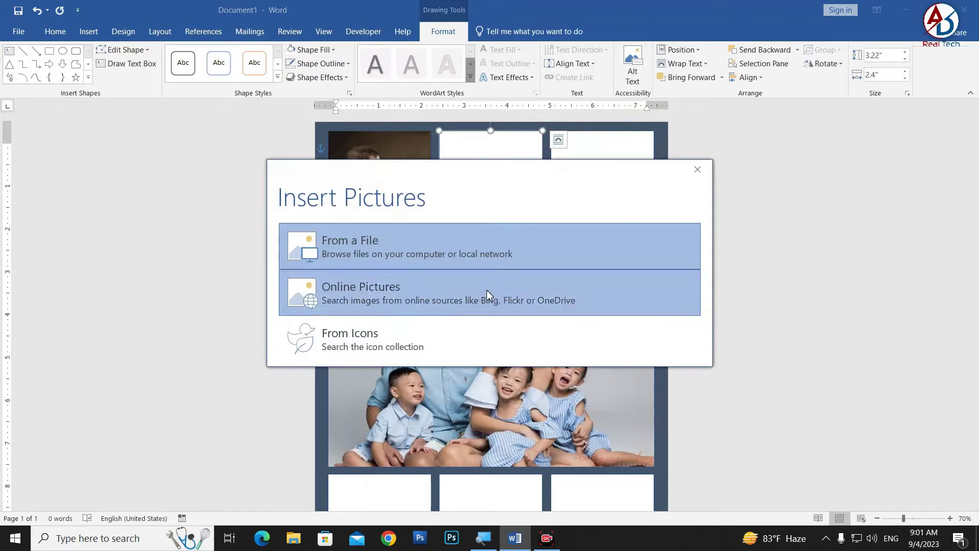
{"action": "left_click", "coordinate": [490, 258]}
{"action": "left_click", "coordinate": [526, 239]}
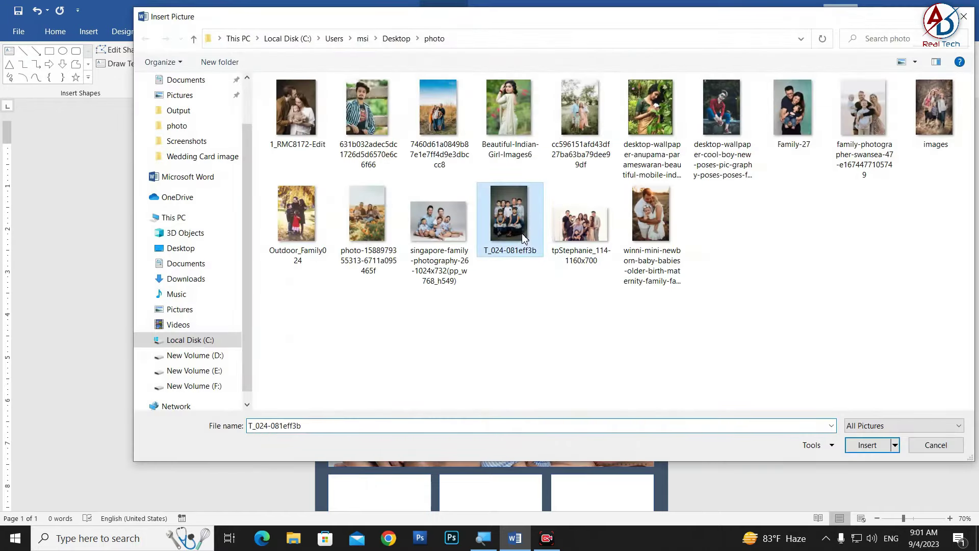
{"action": "left_click", "coordinate": [868, 445]}
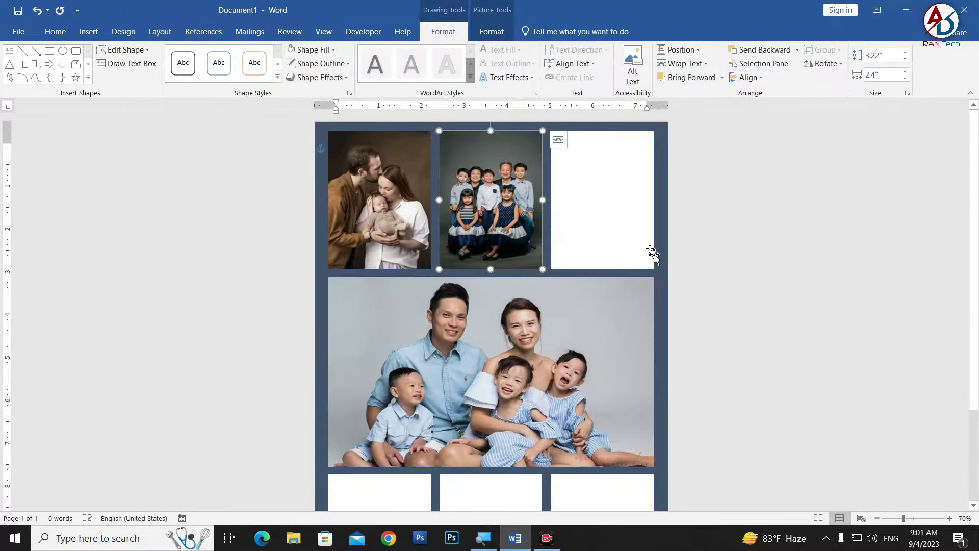
{"action": "left_click", "coordinate": [802, 291]}
{"action": "scroll", "coordinate": [597, 337], "scroll_direction": "down", "scroll_amount": 5}
{"action": "scroll", "coordinate": [599, 368], "scroll_direction": "up", "scroll_amount": 3}
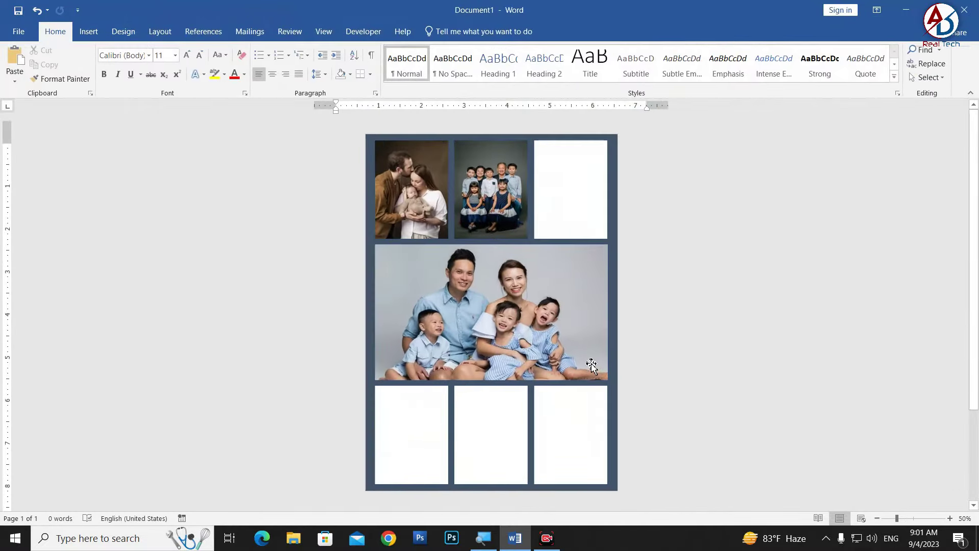
{"action": "key", "text": "ctrl+z"}
- Fill the second top panel with the photo of the boy in a red sweater
{"action": "left_click", "coordinate": [449, 30]}
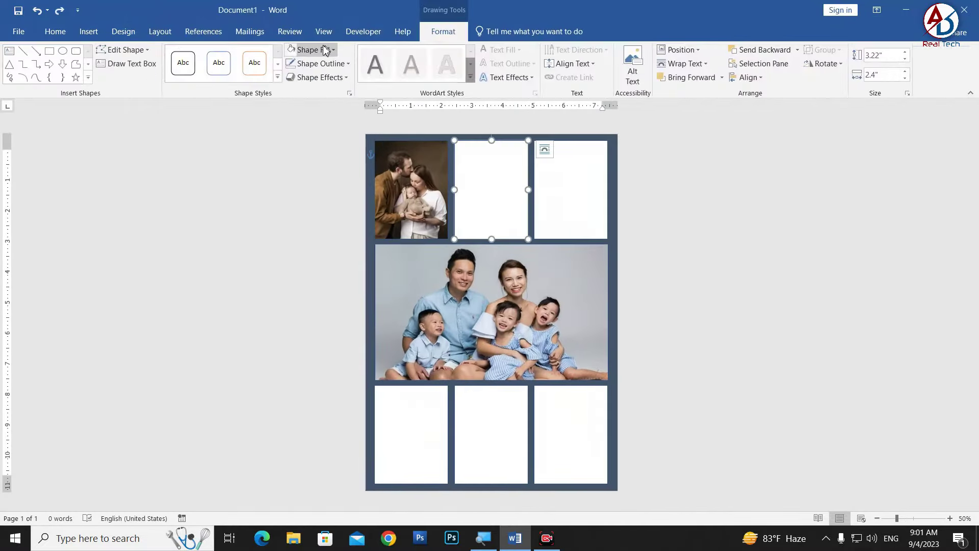
{"action": "left_click", "coordinate": [313, 49]}
{"action": "left_click", "coordinate": [321, 193]}
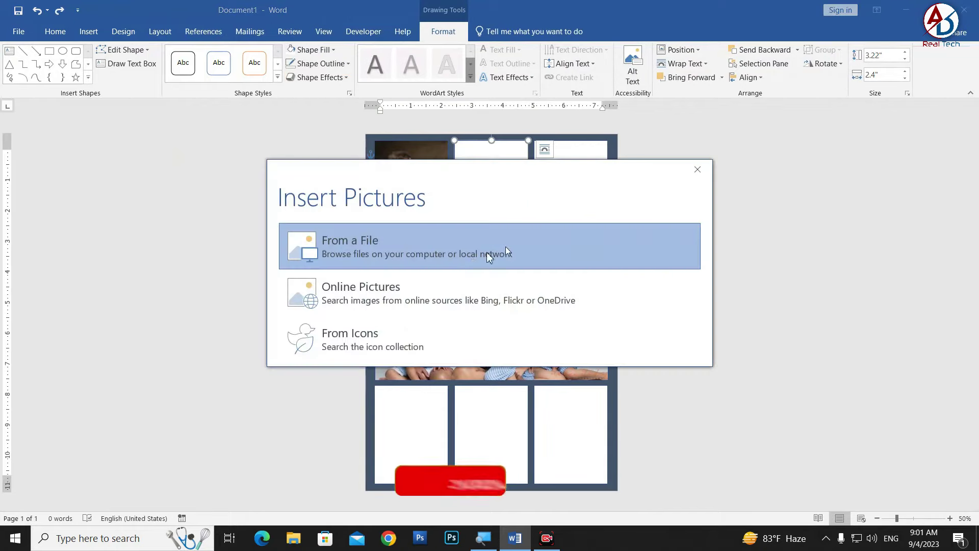
{"action": "left_click", "coordinate": [485, 255]}
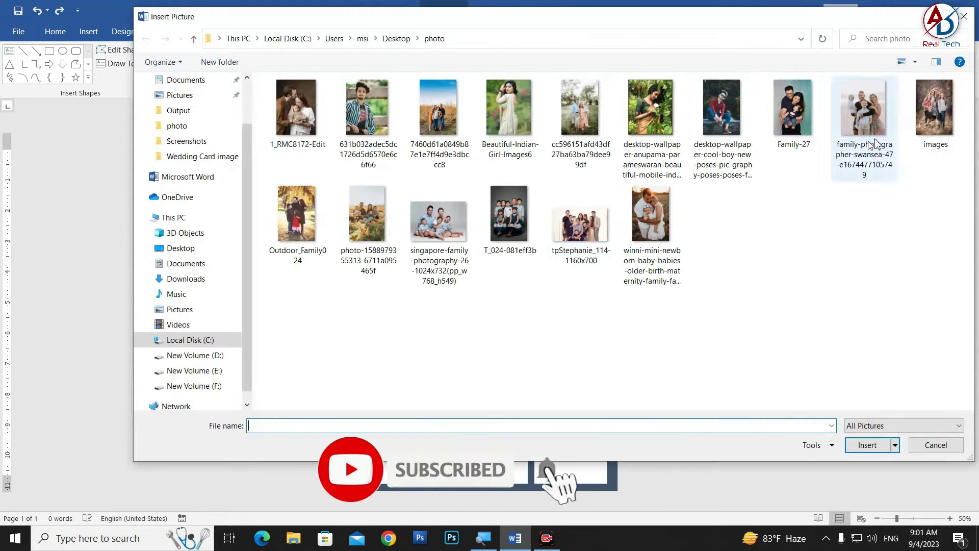
{"action": "left_click", "coordinate": [730, 134]}
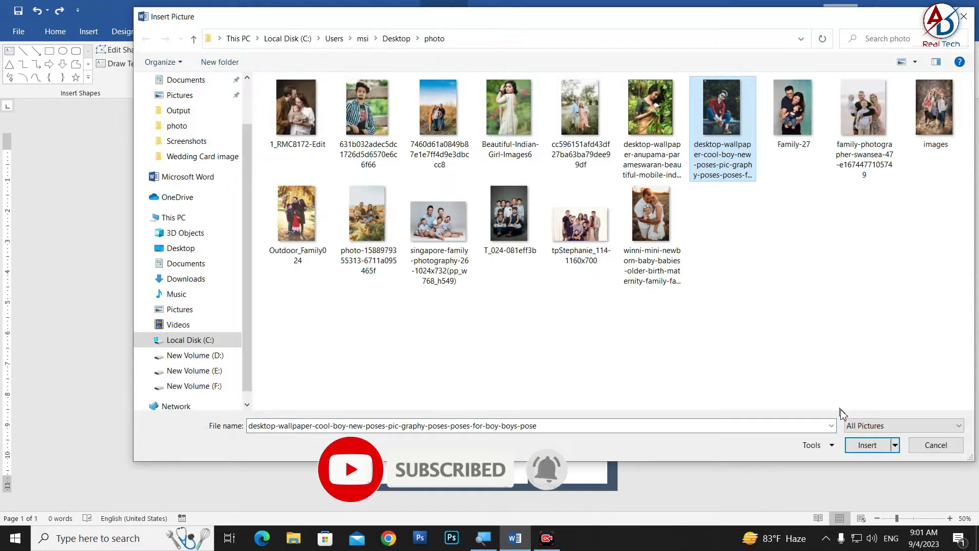
{"action": "left_click", "coordinate": [877, 451]}
- Fill the top-right panel with the outdoor family photo named images
{"action": "left_click", "coordinate": [572, 197]}
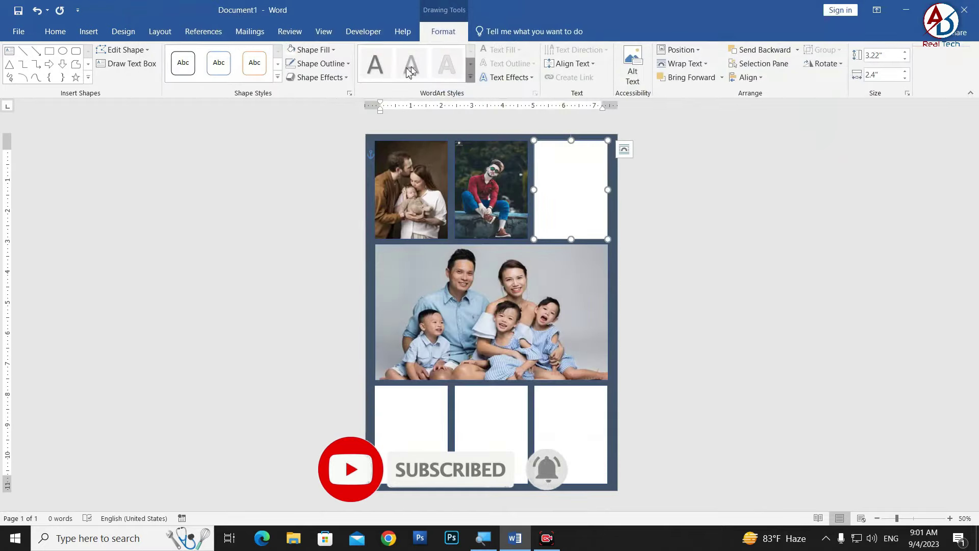
{"action": "left_click", "coordinate": [313, 53]}
{"action": "left_click", "coordinate": [325, 190]}
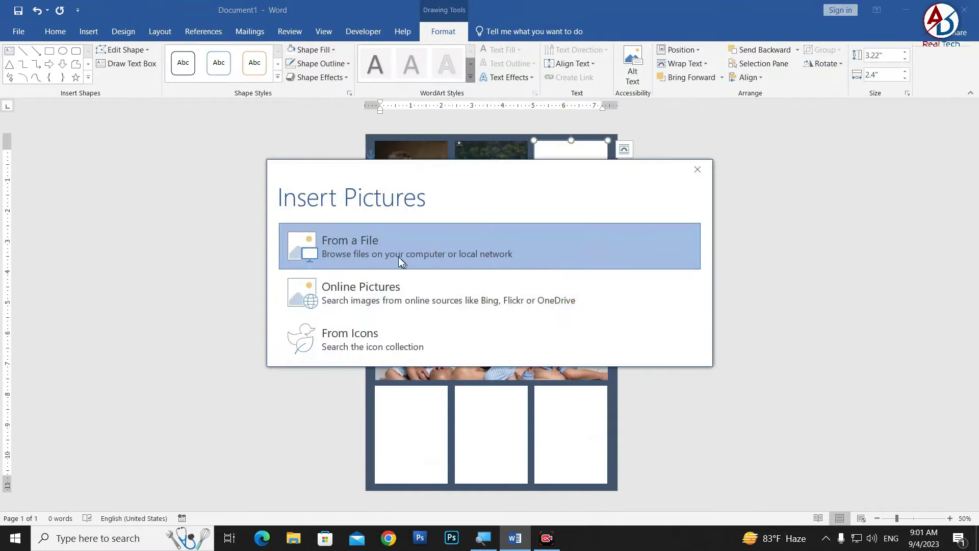
{"action": "left_click", "coordinate": [400, 261]}
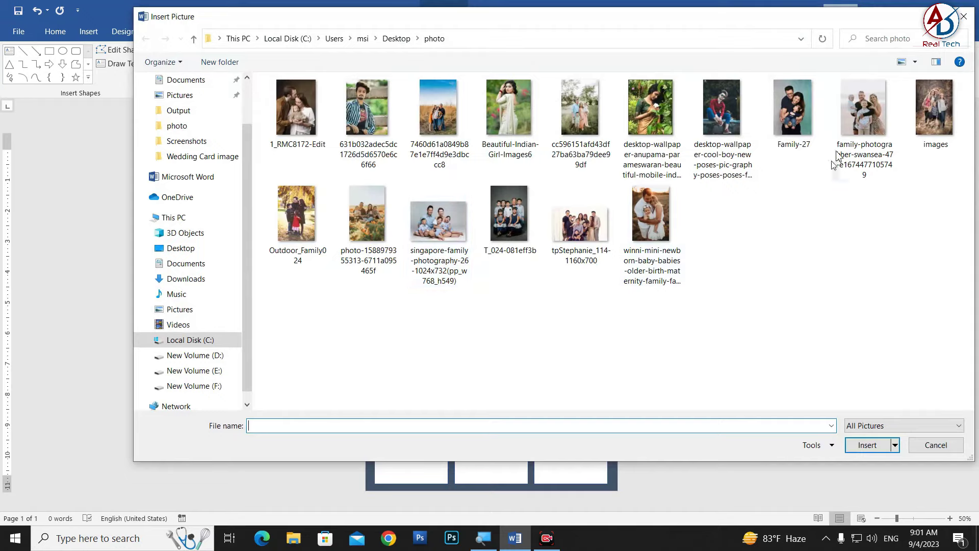
{"action": "left_click", "coordinate": [936, 126]}
{"action": "left_click", "coordinate": [868, 444]}
- Crop and enlarge the top-right photo so it fills its panel
{"action": "scroll", "coordinate": [699, 308], "scroll_direction": "up", "scroll_amount": 4, "text": "ctrl"}
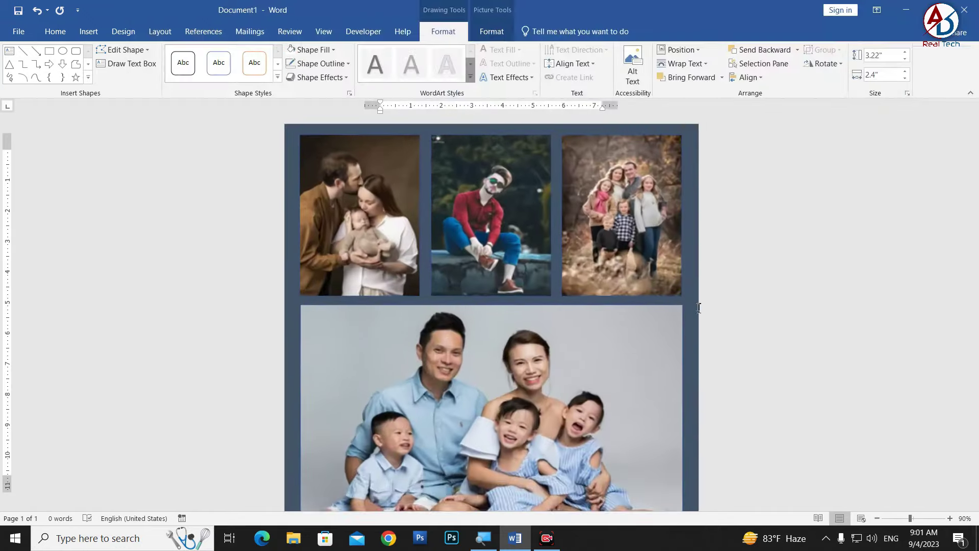
{"action": "scroll", "coordinate": [714, 280], "scroll_direction": "down", "scroll_amount": 1, "text": "ctrl"}
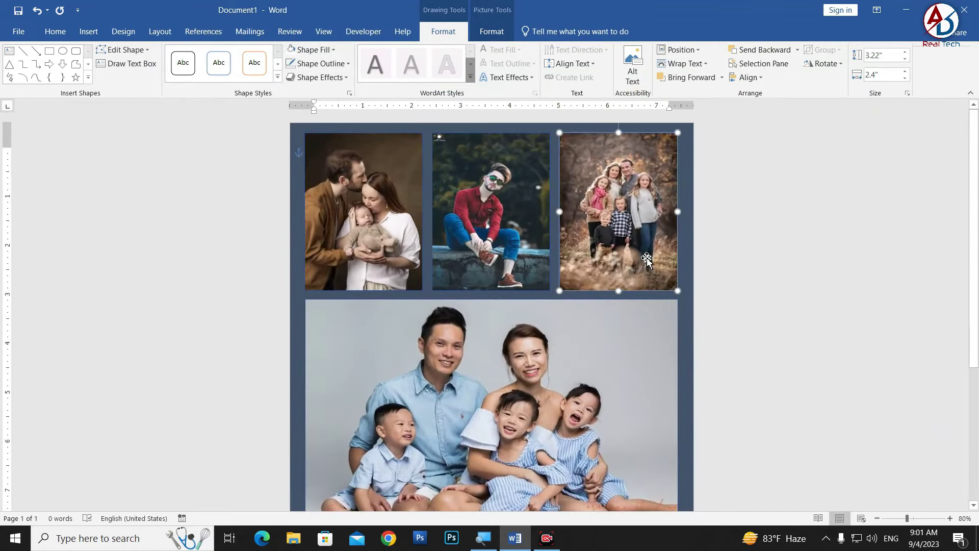
{"action": "left_click", "coordinate": [491, 31]}
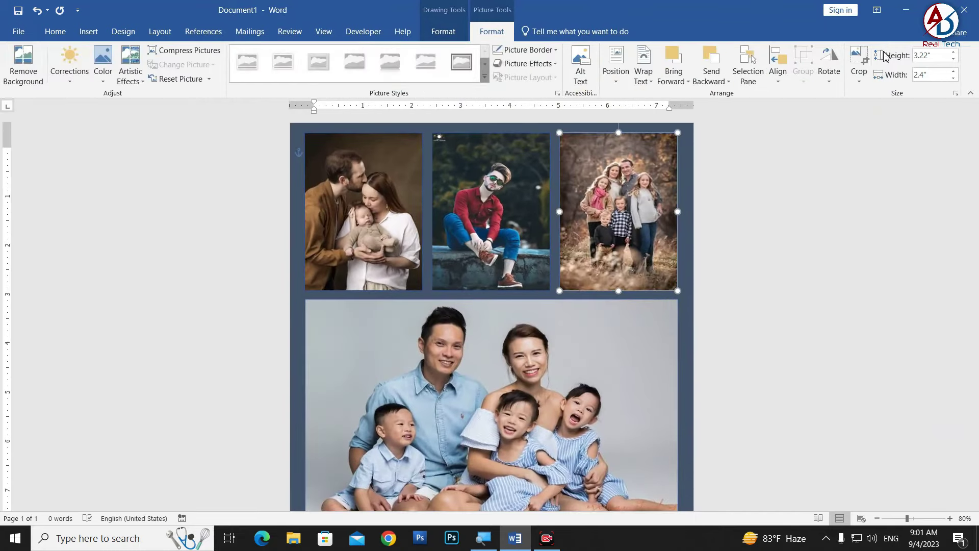
{"action": "left_click", "coordinate": [859, 64]}
{"action": "left_click_drag", "start_coordinate": [679, 290], "coordinate": [688, 305]}
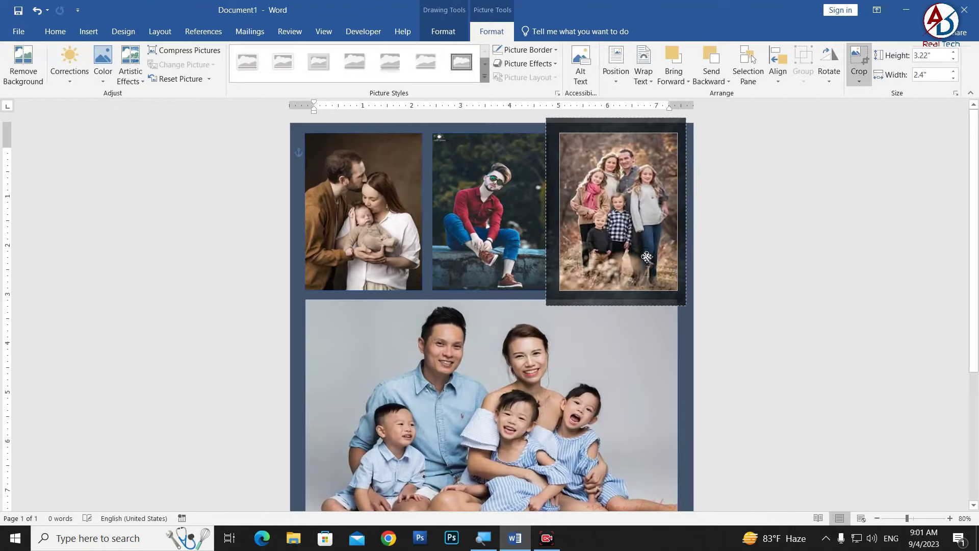
{"action": "left_click", "coordinate": [825, 280]}
{"action": "scroll", "coordinate": [600, 391], "scroll_direction": "down", "scroll_amount": 3}
{"action": "scroll", "coordinate": [599, 391], "scroll_direction": "down", "scroll_amount": 3}
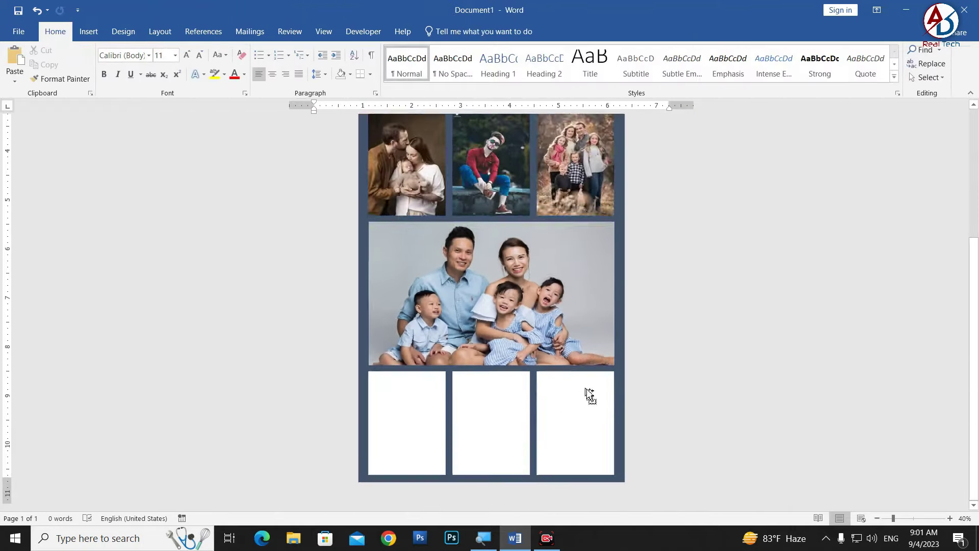
{"action": "scroll", "coordinate": [585, 396], "scroll_direction": "down", "scroll_amount": 1}
- Fill the empty bottom-left panel with the Outdoor_Family024 picture from file
{"action": "left_click", "coordinate": [447, 430]}
{"action": "left_click", "coordinate": [443, 31]}
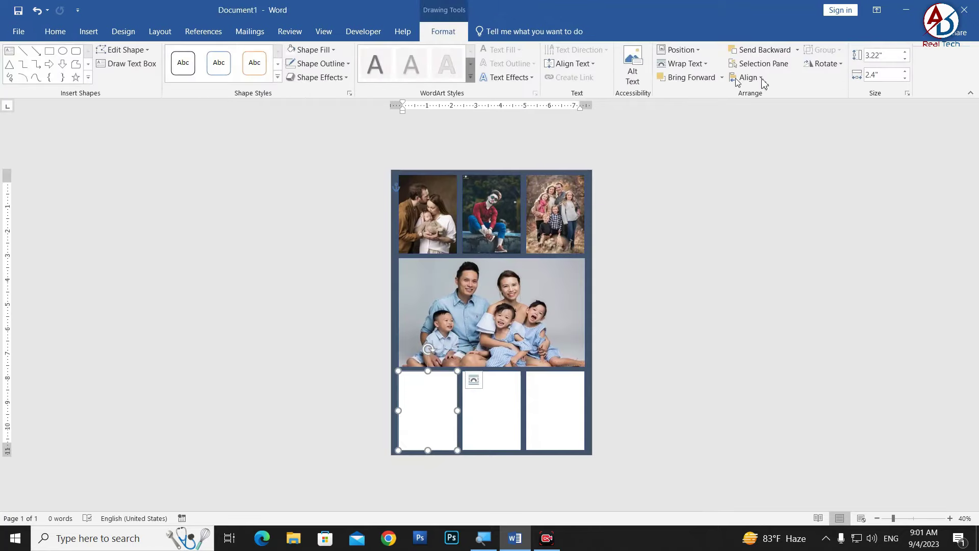
{"action": "left_click", "coordinate": [325, 51]}
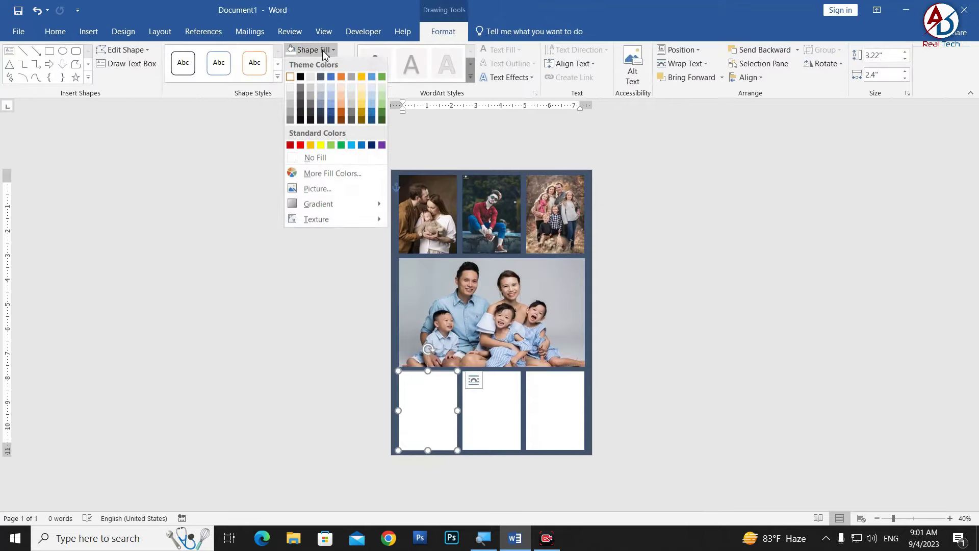
{"action": "left_click", "coordinate": [318, 189]}
{"action": "left_click", "coordinate": [458, 253]}
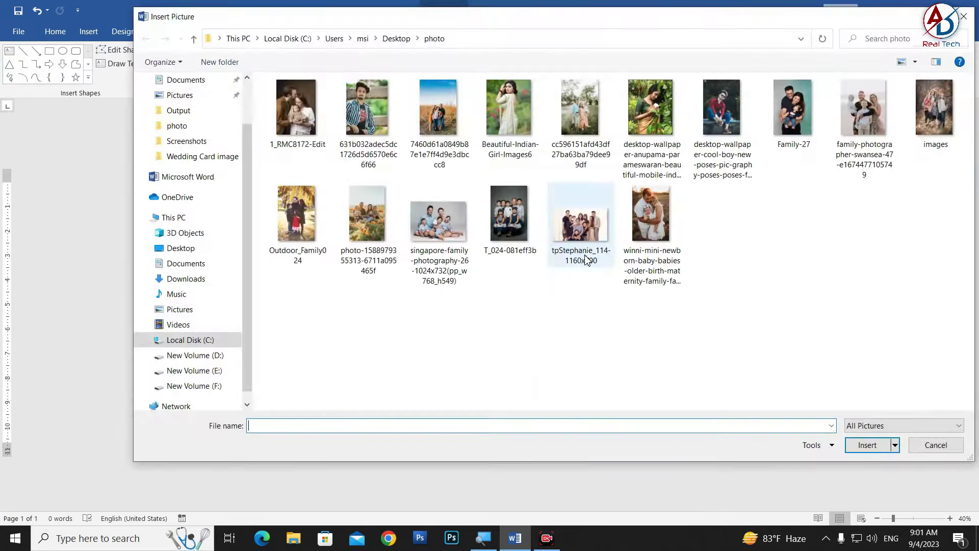
{"action": "left_click", "coordinate": [296, 214]}
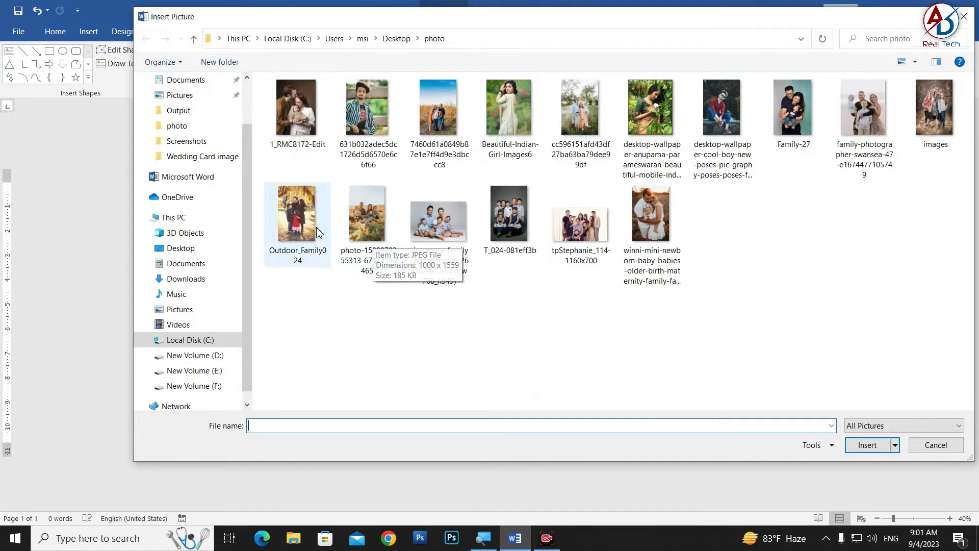
{"action": "left_click", "coordinate": [867, 444]}
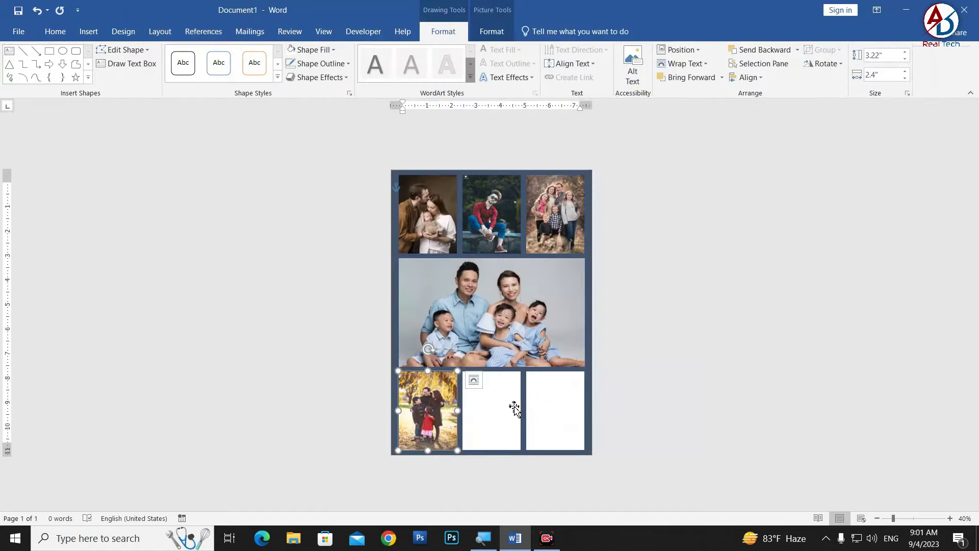
- Crop and enlarge the Outdoor_Family024 photo so it fills the bottom-left panel
{"action": "scroll", "coordinate": [474, 408], "scroll_direction": "up", "scroll_amount": 1}
{"action": "scroll", "coordinate": [485, 357], "scroll_direction": "up", "scroll_amount": 3}
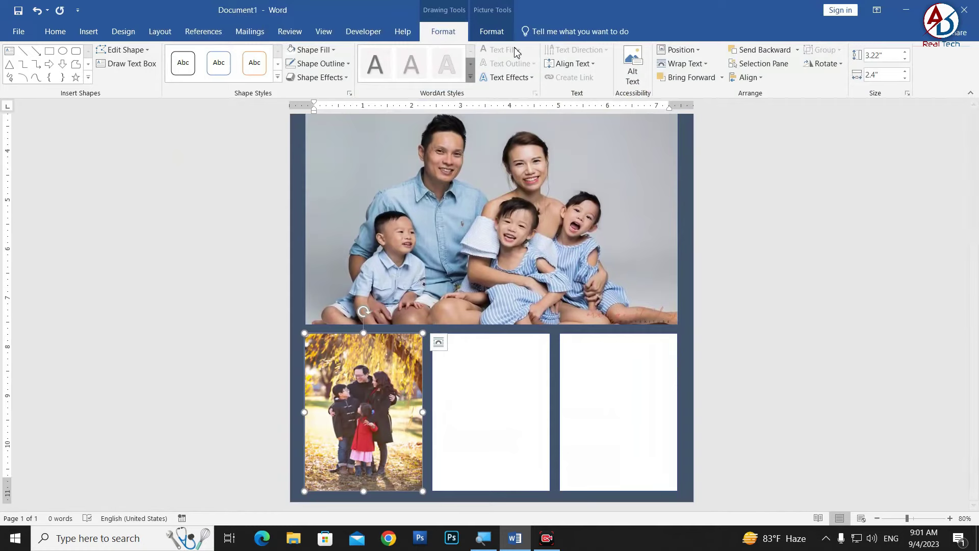
{"action": "left_click", "coordinate": [492, 31]}
{"action": "left_click", "coordinate": [853, 74]}
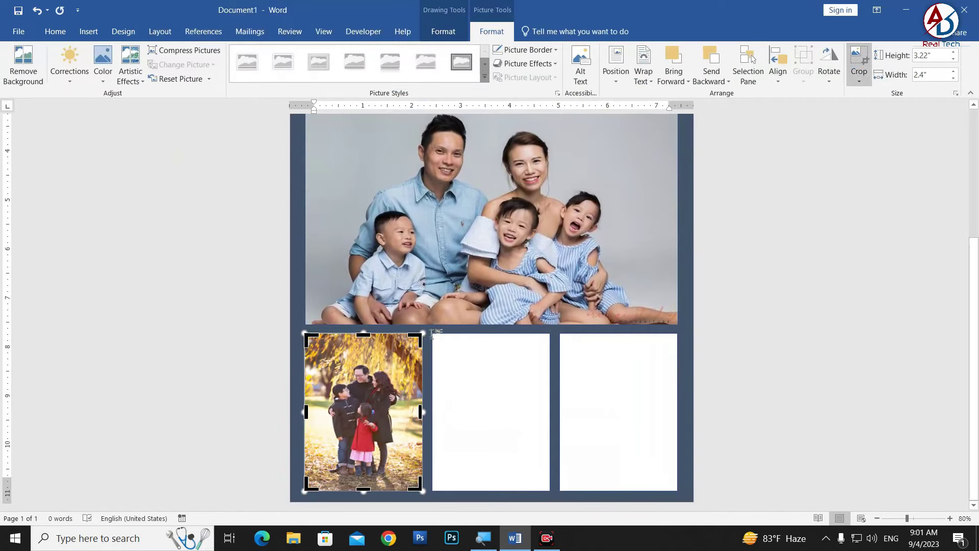
{"action": "left_click_drag", "start_coordinate": [424, 333], "coordinate": [435, 316]}
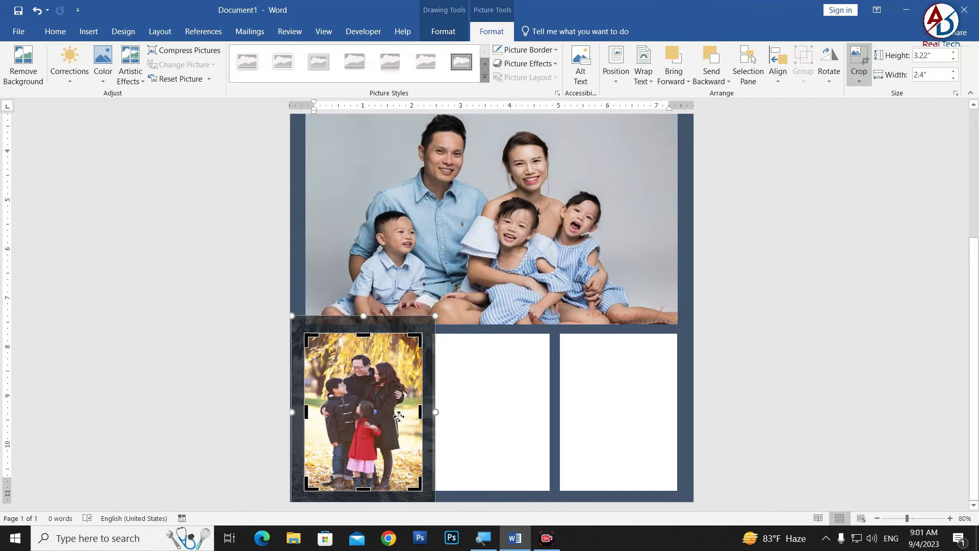
{"action": "left_click", "coordinate": [740, 389]}
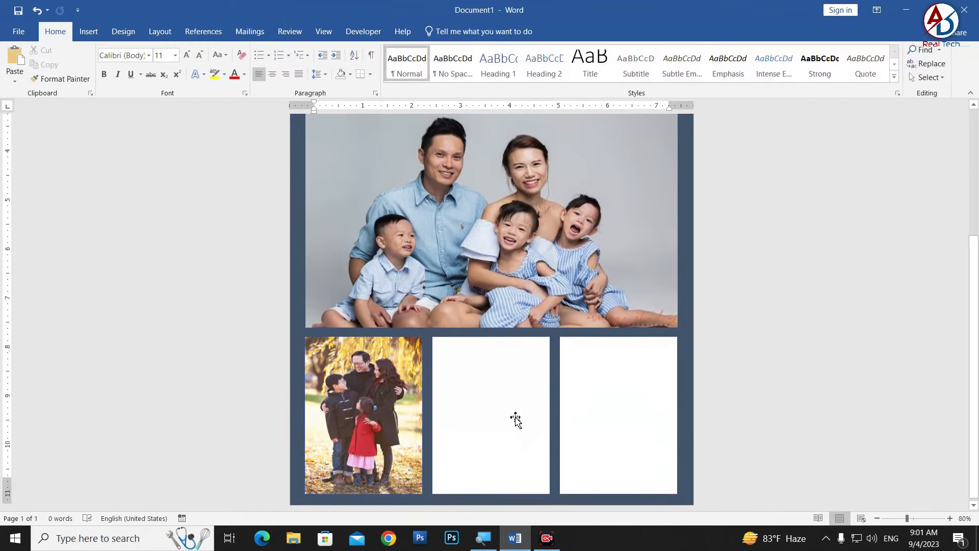
{"action": "left_click", "coordinate": [516, 419]}
- Fill the bottom-middle panel with the cc596151 tall-grass family photo from file
{"action": "left_click", "coordinate": [443, 33]}
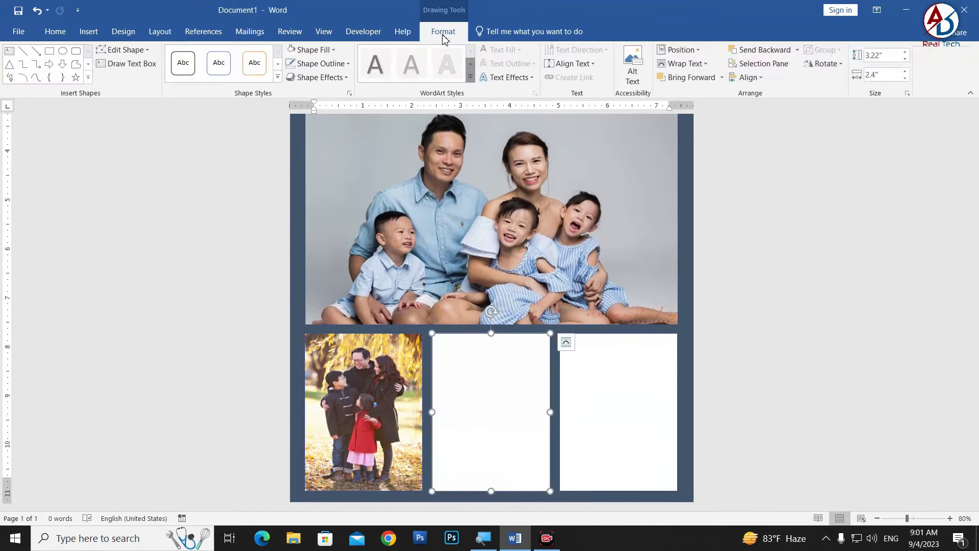
{"action": "left_click", "coordinate": [316, 51]}
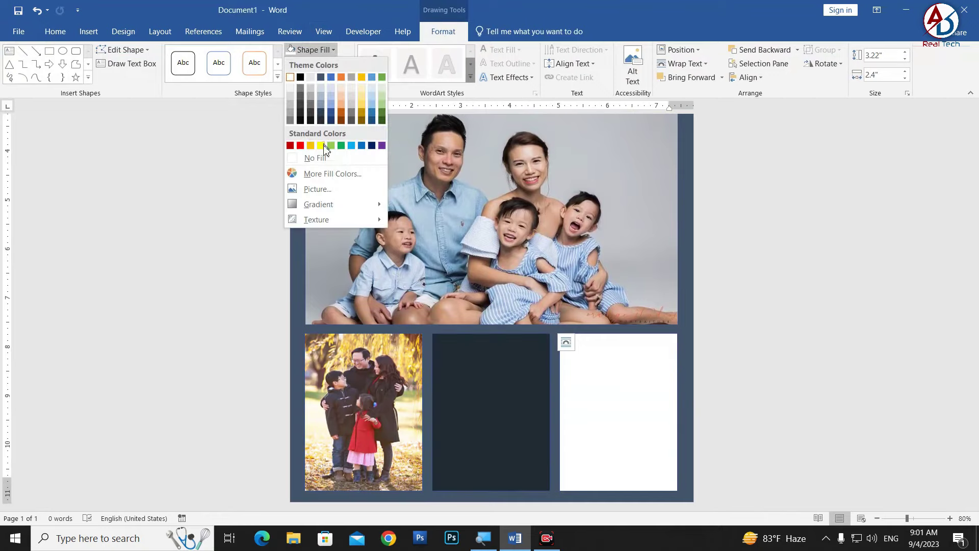
{"action": "left_click", "coordinate": [317, 189]}
{"action": "left_click", "coordinate": [451, 251]}
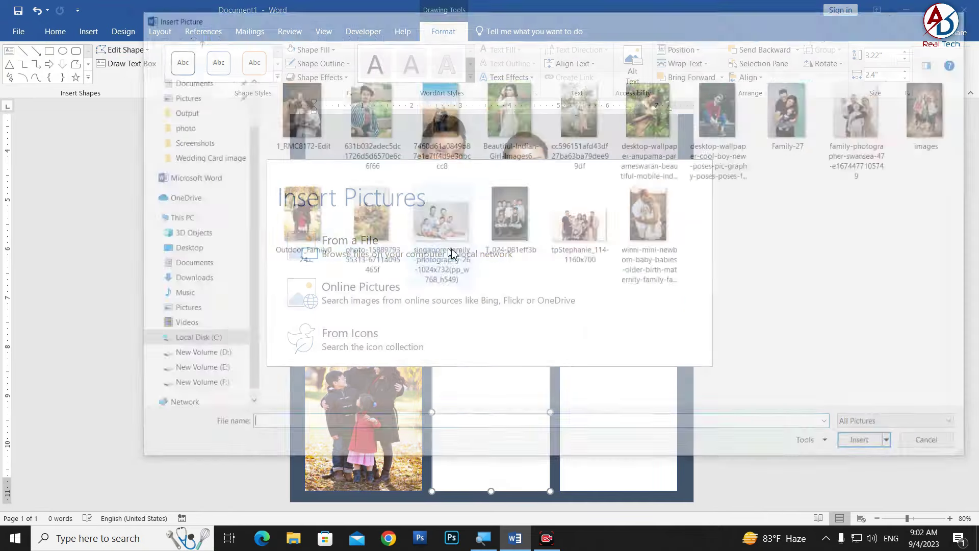
{"action": "left_click", "coordinate": [592, 122]}
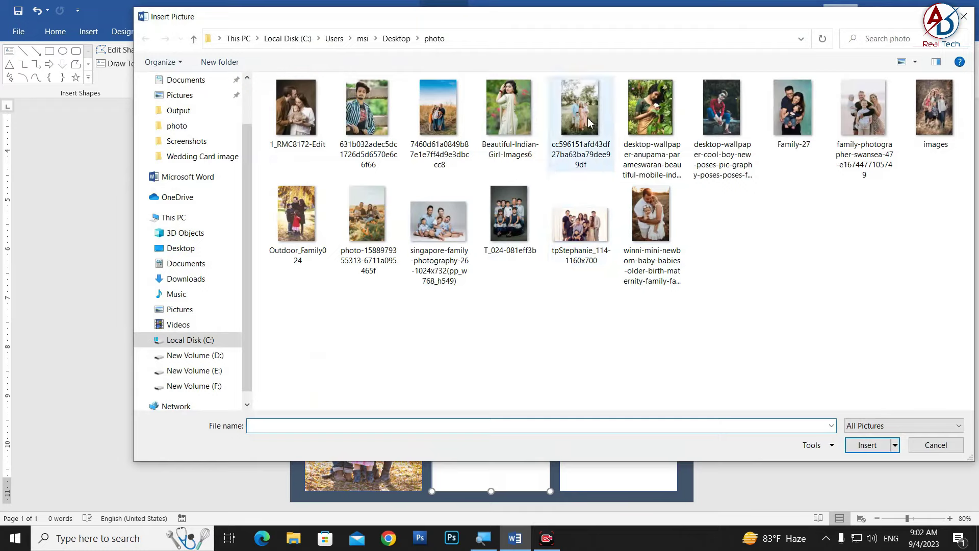
{"action": "left_click", "coordinate": [867, 445]}
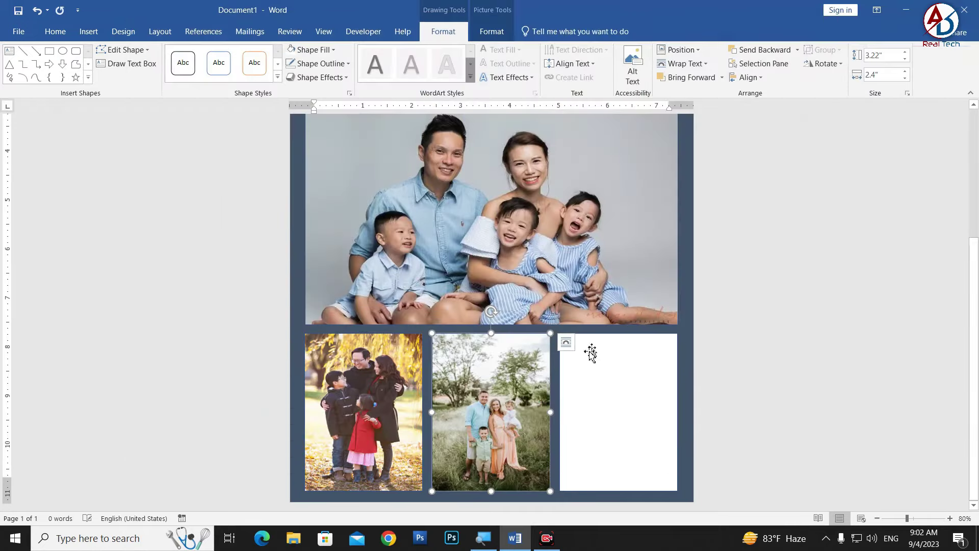
- Crop the tall-grass photo, enlarging it and shifting it upward to fill the panel
{"action": "left_click", "coordinate": [487, 33]}
{"action": "left_click", "coordinate": [858, 62]}
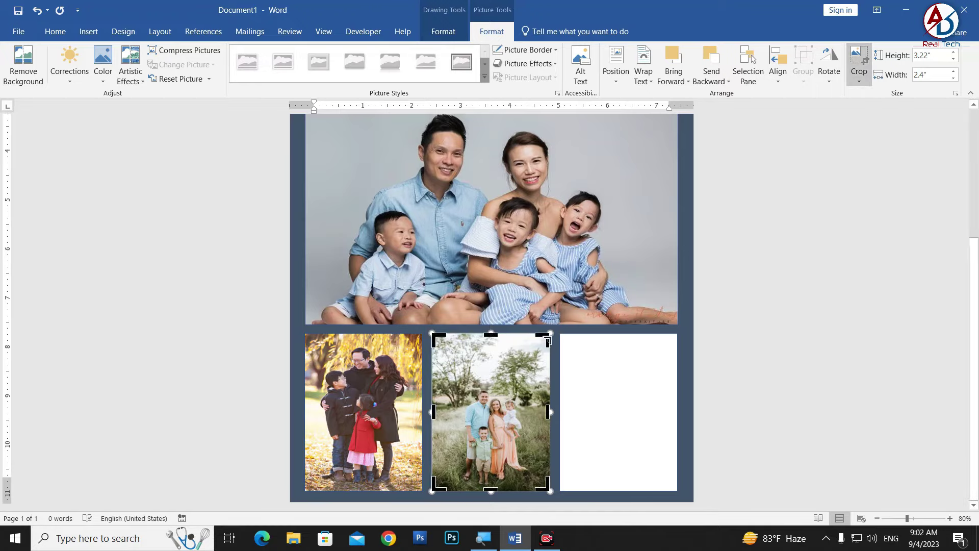
{"action": "left_click_drag", "start_coordinate": [553, 330], "coordinate": [568, 324]}
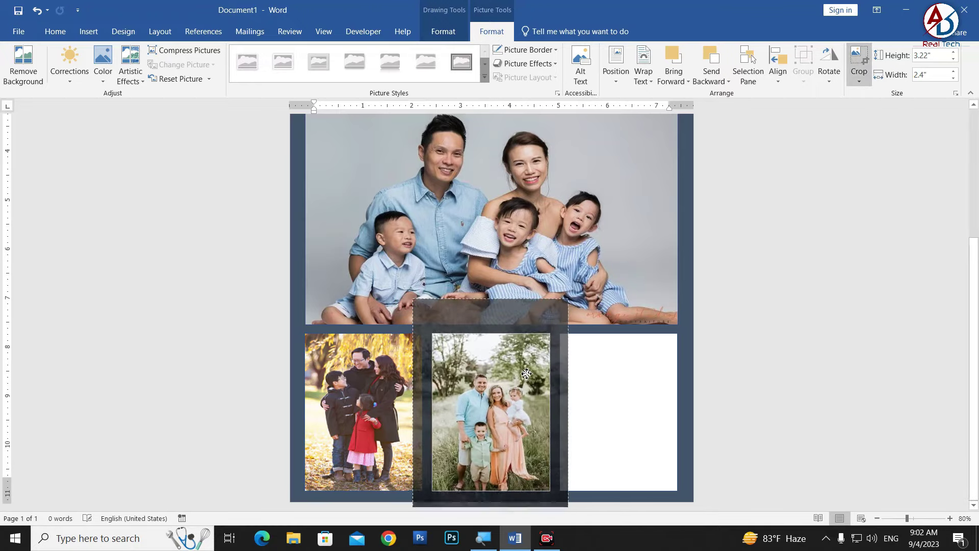
{"action": "left_click_drag", "start_coordinate": [526, 382], "coordinate": [526, 367]}
{"action": "left_click", "coordinate": [712, 374]}
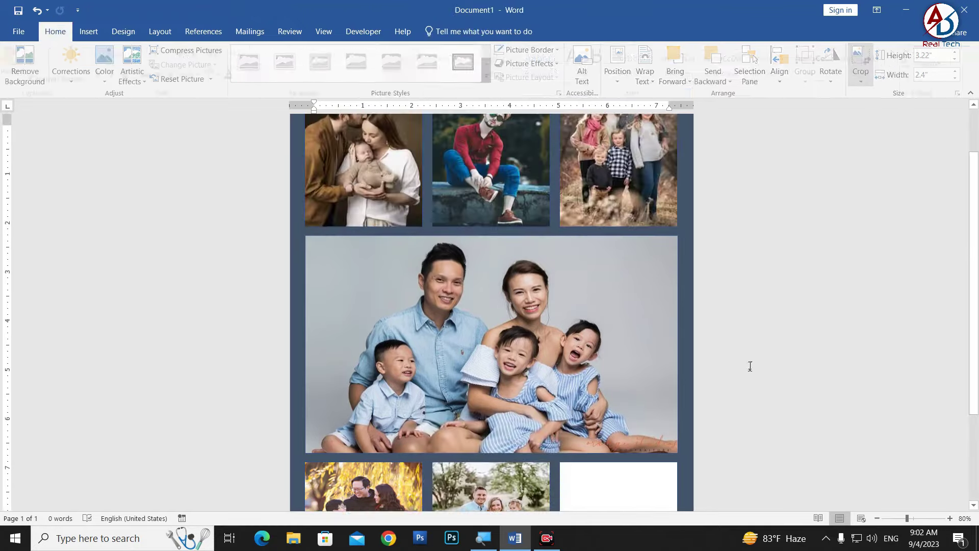
- Fill the empty bottom-right panel with the Beautiful-Indian-Girl-Images6 picture from file
{"action": "left_click", "coordinate": [644, 389]}
{"action": "left_click", "coordinate": [443, 32]}
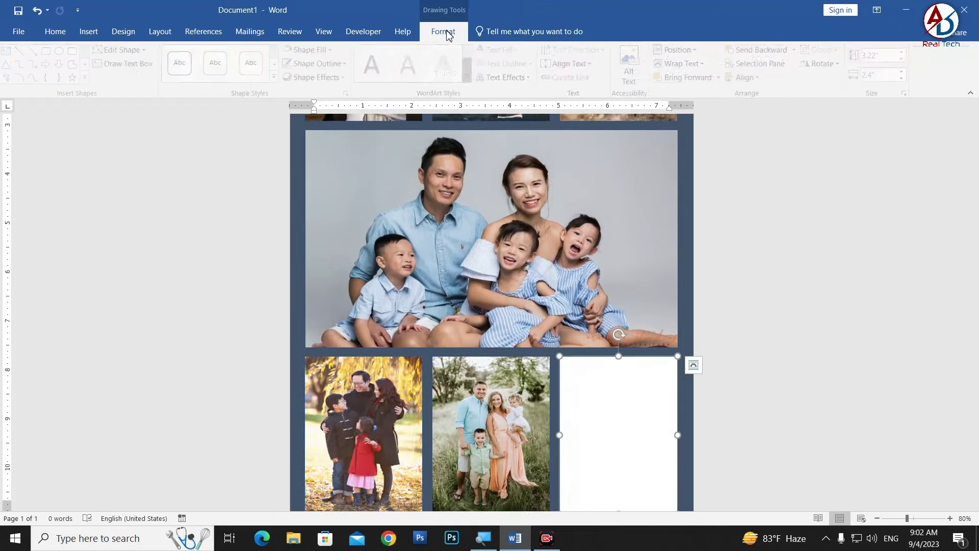
{"action": "left_click", "coordinate": [315, 50]}
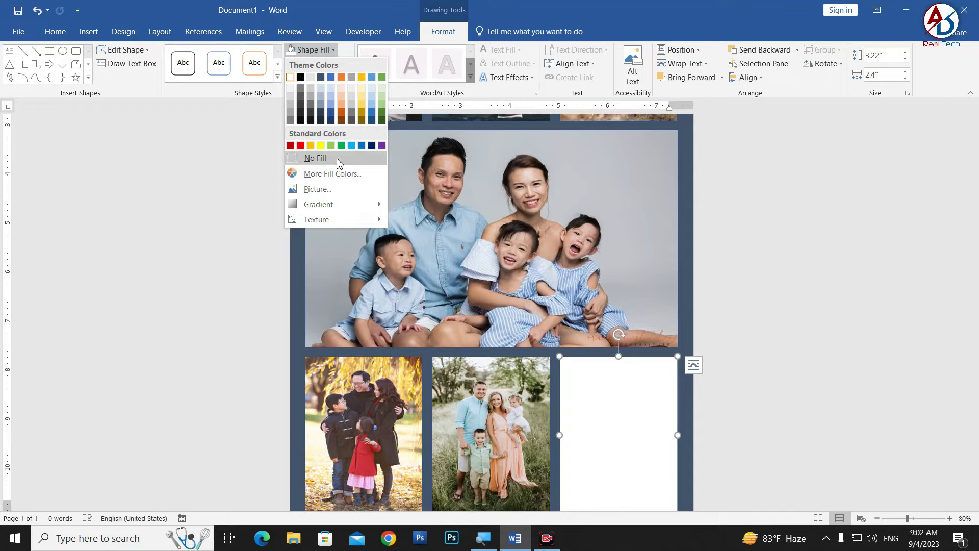
{"action": "mouse_move", "coordinate": [318, 204]}
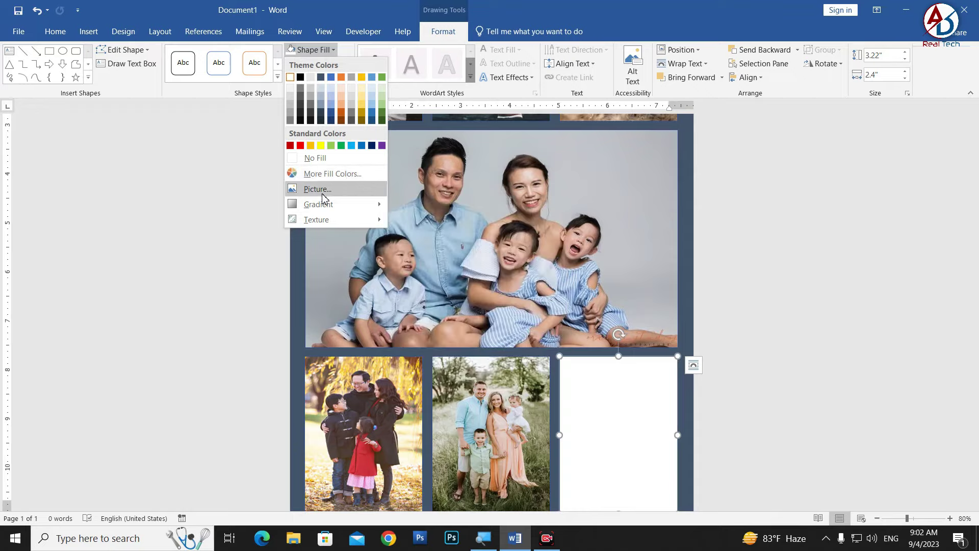
{"action": "left_click", "coordinate": [323, 194]}
{"action": "left_click", "coordinate": [359, 254]}
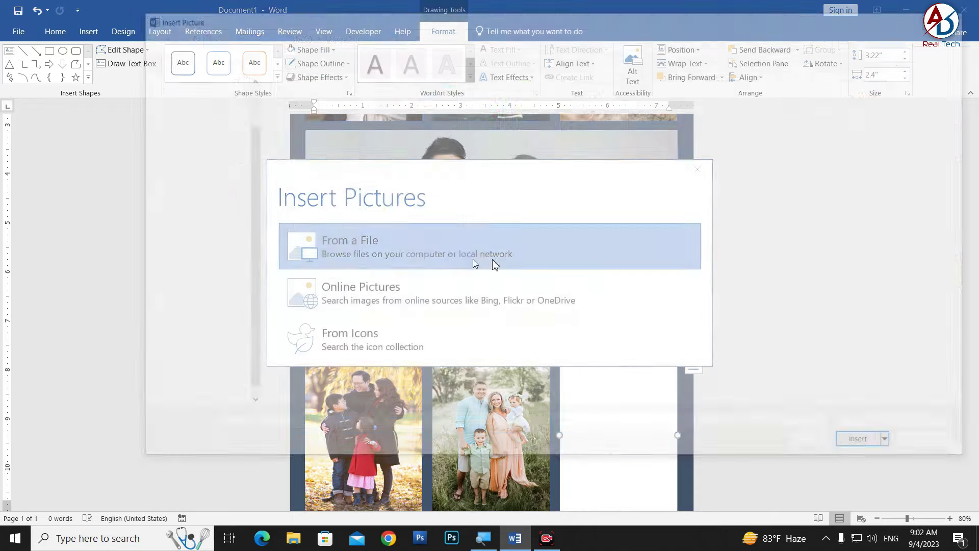
{"action": "left_click", "coordinate": [510, 134]}
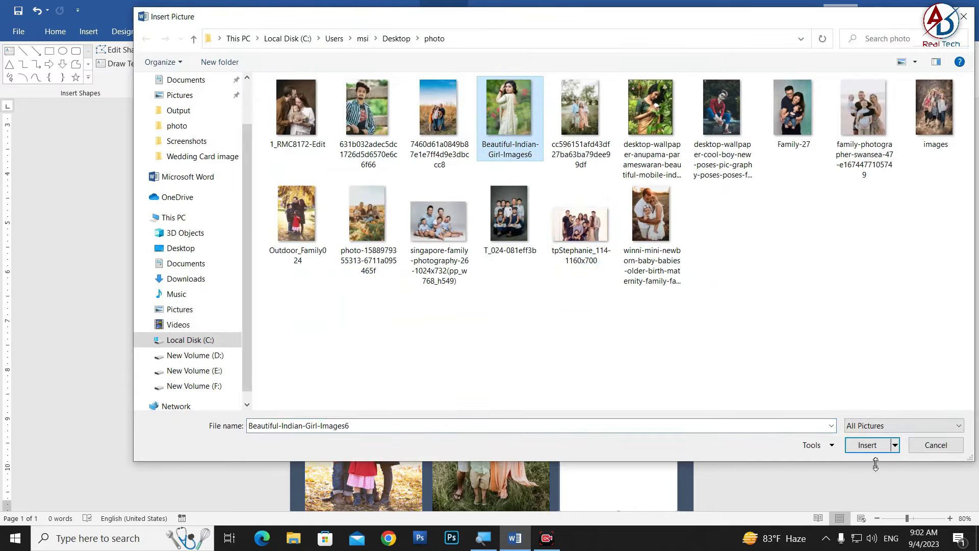
{"action": "left_click", "coordinate": [867, 446]}
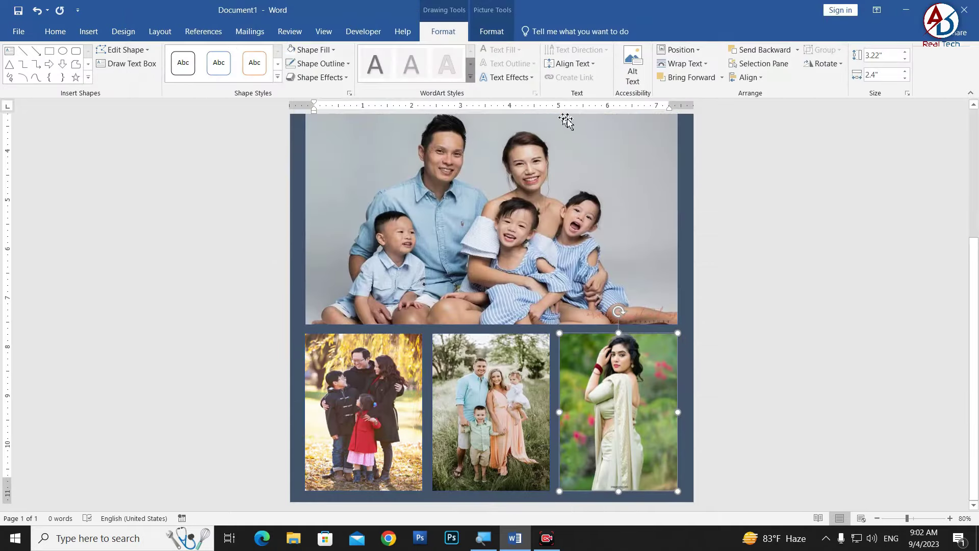
- Crop the saree photo with Fill, then enlarge and reposition it within the panel
{"action": "left_click", "coordinate": [492, 31]}
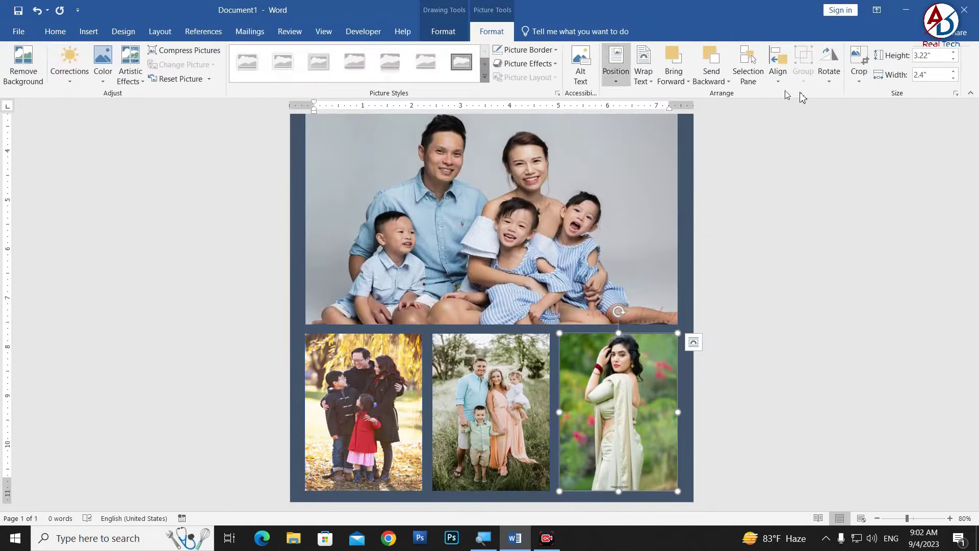
{"action": "left_click", "coordinate": [860, 80]}
{"action": "left_click", "coordinate": [871, 158]}
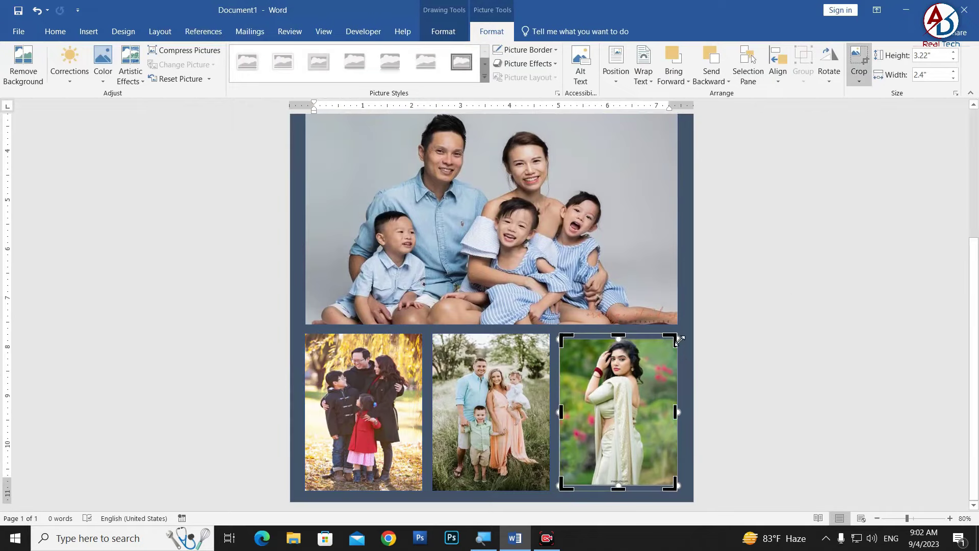
{"action": "left_click_drag", "start_coordinate": [679, 339], "coordinate": [691, 332]}
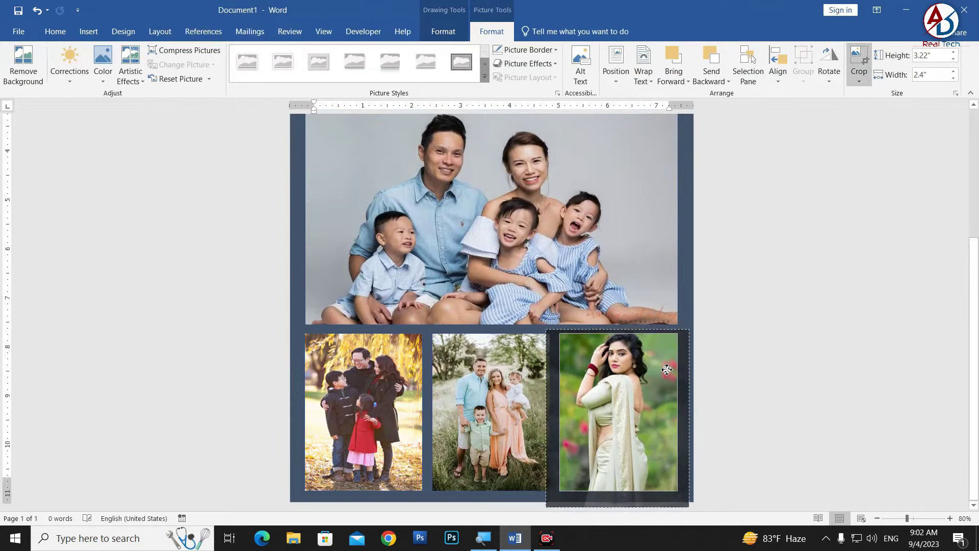
{"action": "left_click_drag", "start_coordinate": [663, 364], "coordinate": [666, 371]}
{"action": "left_click", "coordinate": [774, 387]}
- Scroll around the collage and select the top-left family photo
{"action": "scroll", "coordinate": [730, 388], "scroll_direction": "down", "scroll_amount": 2}
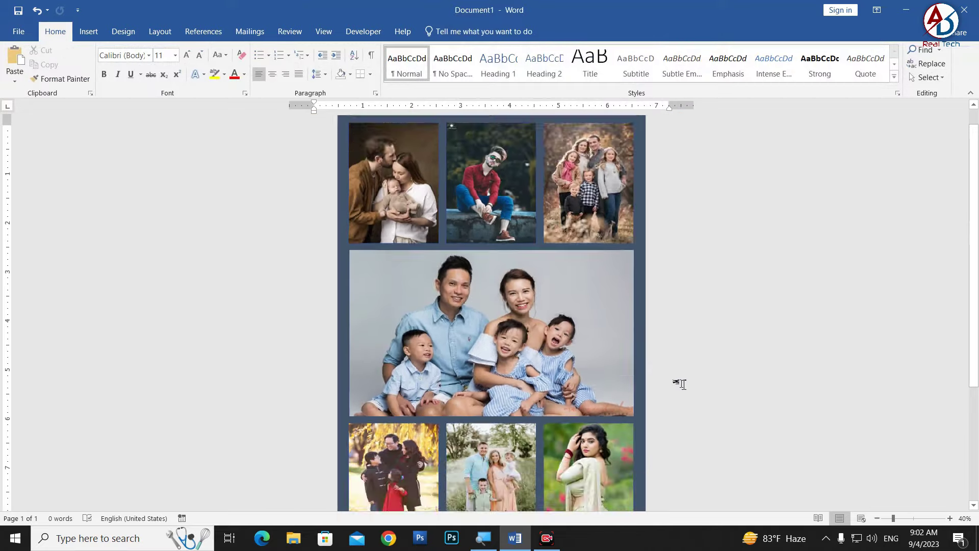
{"action": "scroll", "coordinate": [679, 383], "scroll_direction": "down", "scroll_amount": 4}
{"action": "scroll", "coordinate": [685, 386], "scroll_direction": "up", "scroll_amount": 1}
{"action": "scroll", "coordinate": [684, 382], "scroll_direction": "up", "scroll_amount": 3}
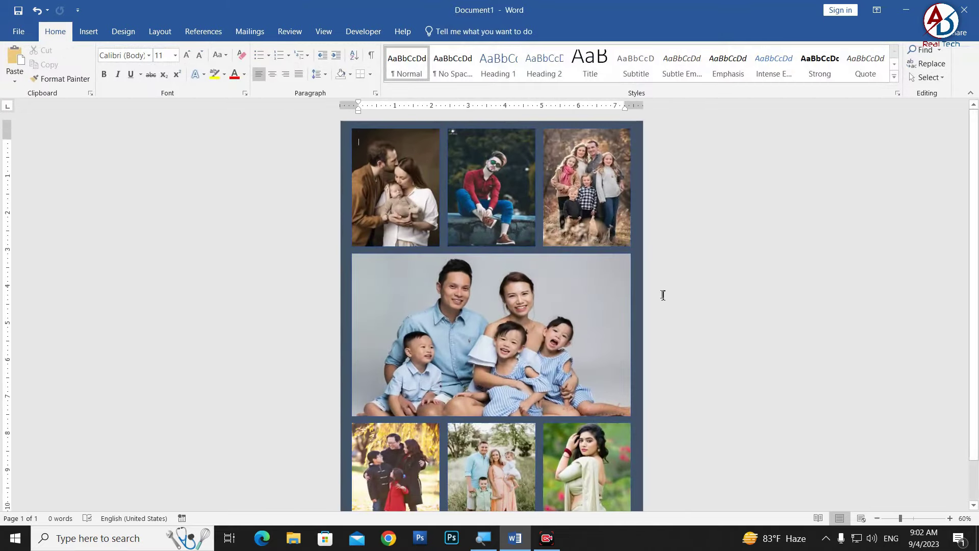
{"action": "scroll", "coordinate": [664, 295], "scroll_direction": "down", "scroll_amount": 5}
{"action": "scroll", "coordinate": [658, 296], "scroll_direction": "up", "scroll_amount": 3}
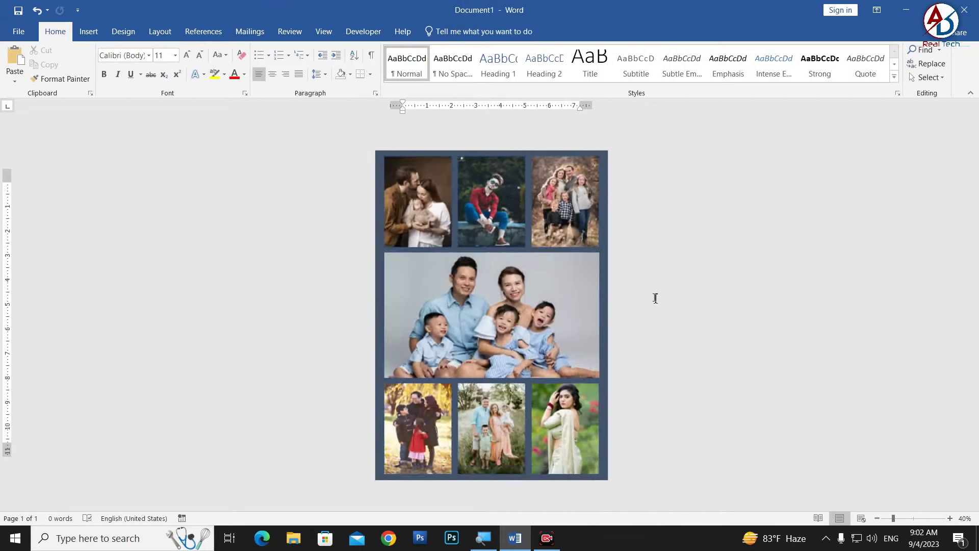
{"action": "scroll", "coordinate": [655, 298], "scroll_direction": "up", "scroll_amount": 1}
{"action": "left_click", "coordinate": [433, 225]}
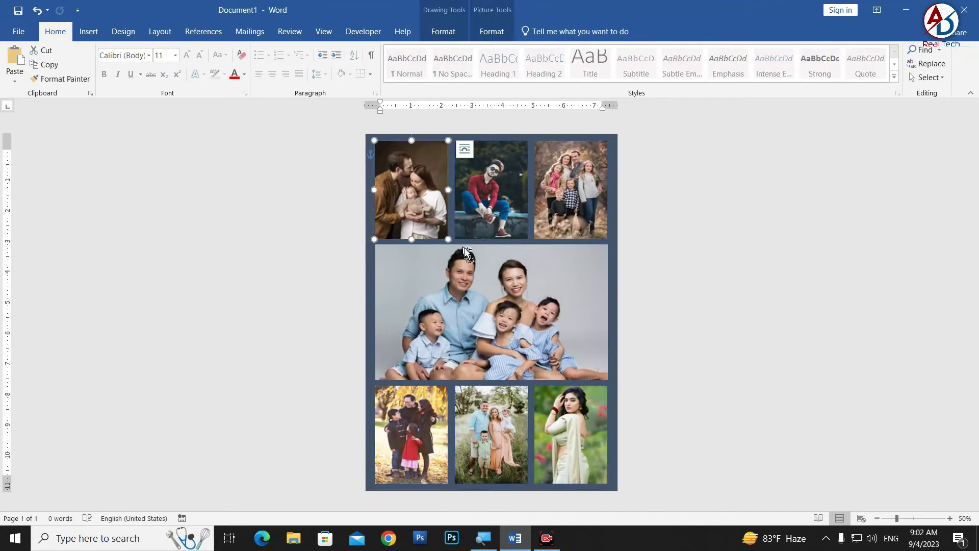
{"action": "scroll", "coordinate": [466, 253], "scroll_direction": "up", "scroll_amount": 3}
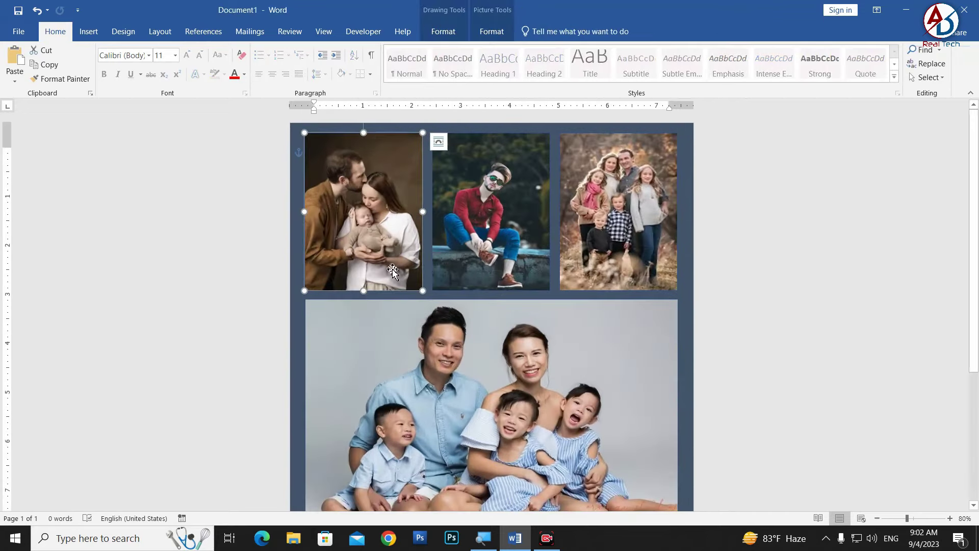
- Give the top-left photo a white 3 pt outline
{"action": "left_click", "coordinate": [440, 37]}
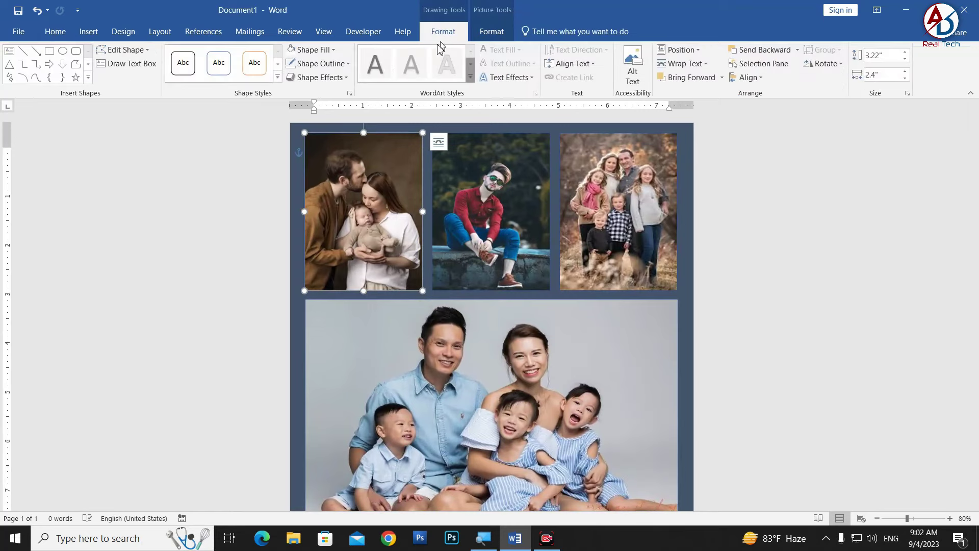
{"action": "left_click", "coordinate": [327, 66]}
{"action": "mouse_move", "coordinate": [317, 204]}
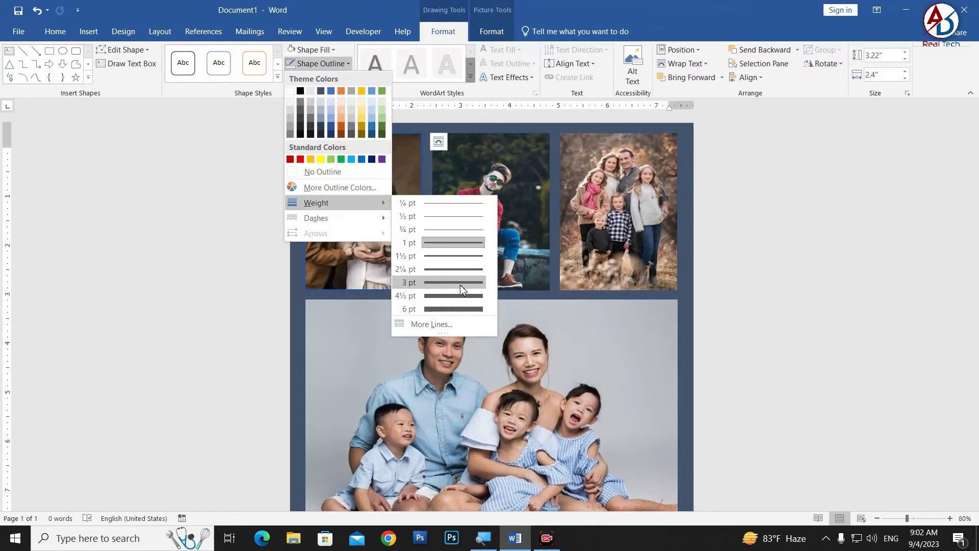
{"action": "left_click", "coordinate": [460, 285]}
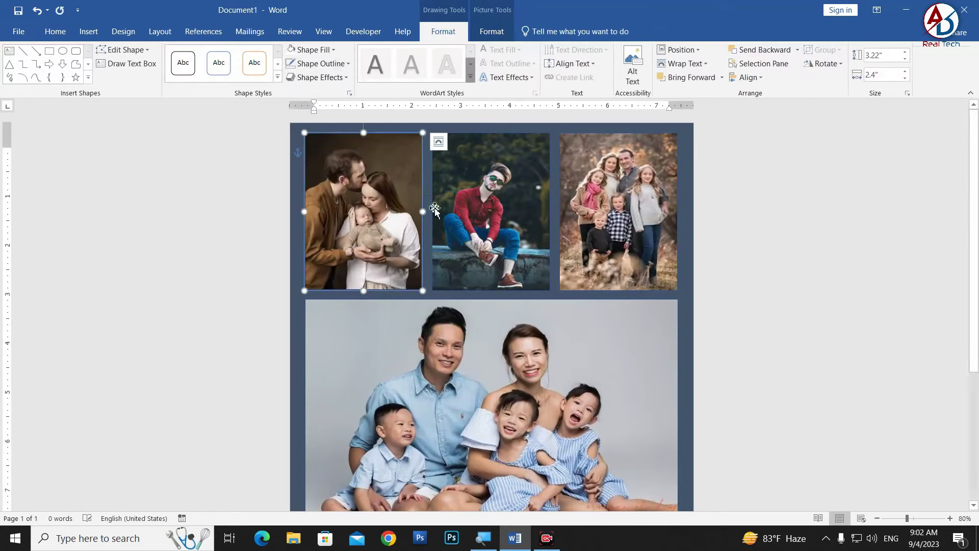
{"action": "left_click", "coordinate": [314, 69]}
{"action": "left_click", "coordinate": [294, 95]}
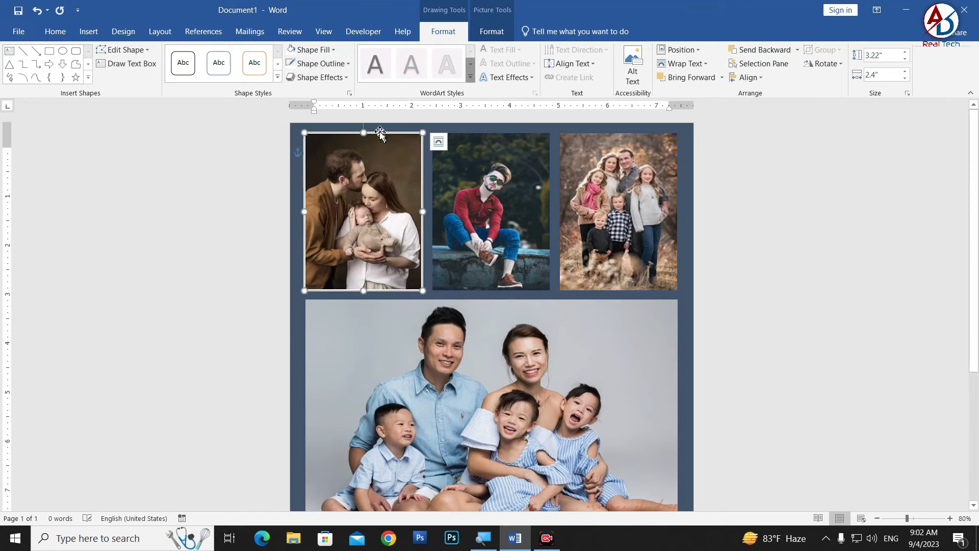
{"action": "left_click", "coordinate": [330, 68]}
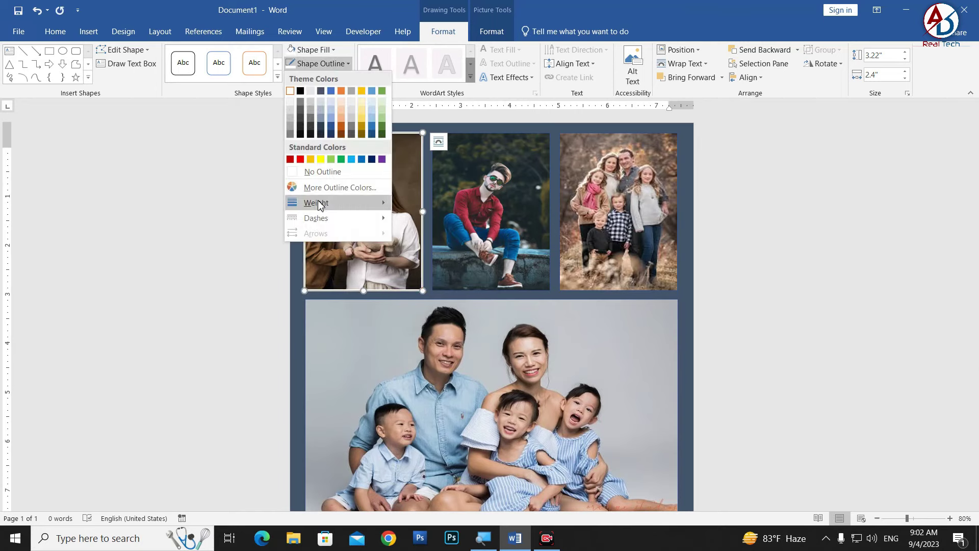
{"action": "left_click", "coordinate": [445, 284]}
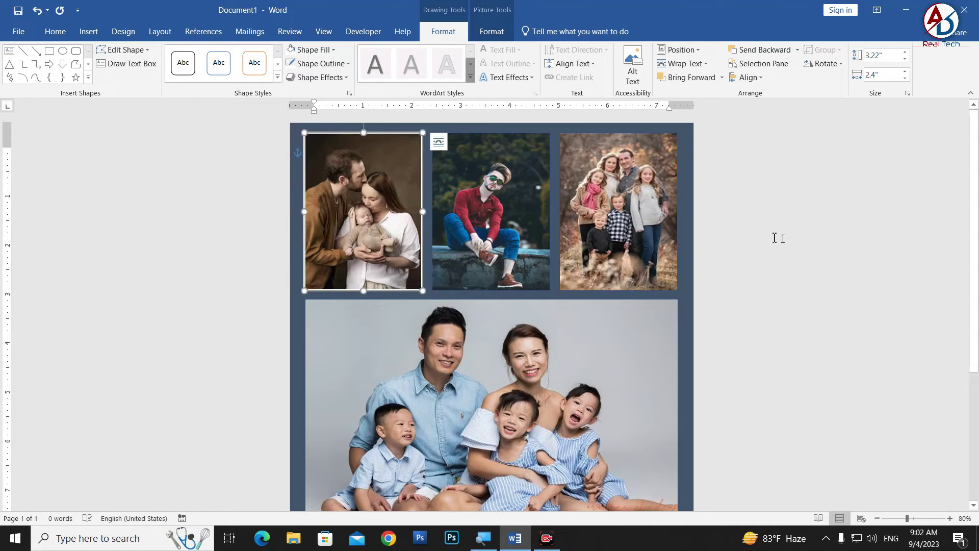
- Apply the same white 3 pt outline to the top-middle and top-right photos
{"action": "left_click", "coordinate": [495, 203]}
{"action": "left_click", "coordinate": [320, 63]}
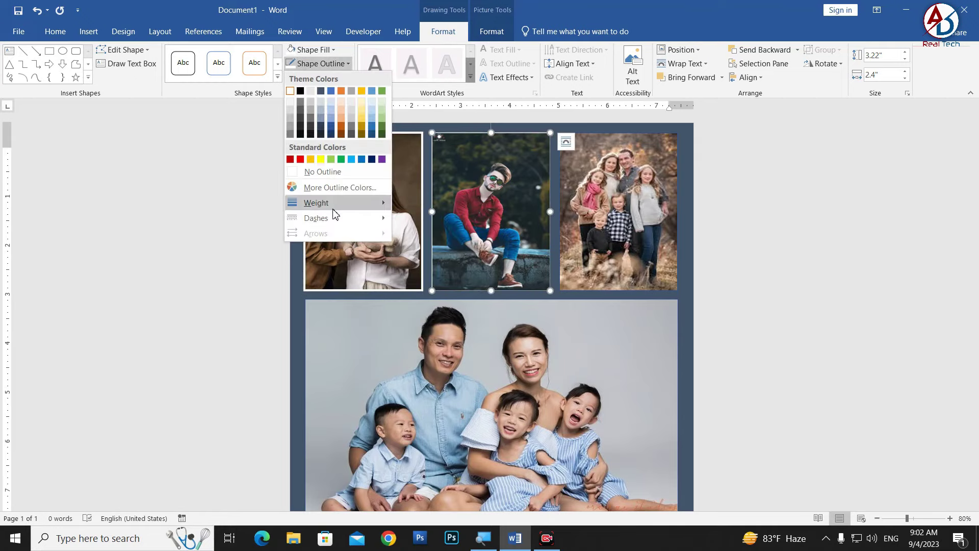
{"action": "left_click", "coordinate": [429, 280]}
{"action": "left_click", "coordinate": [629, 226]}
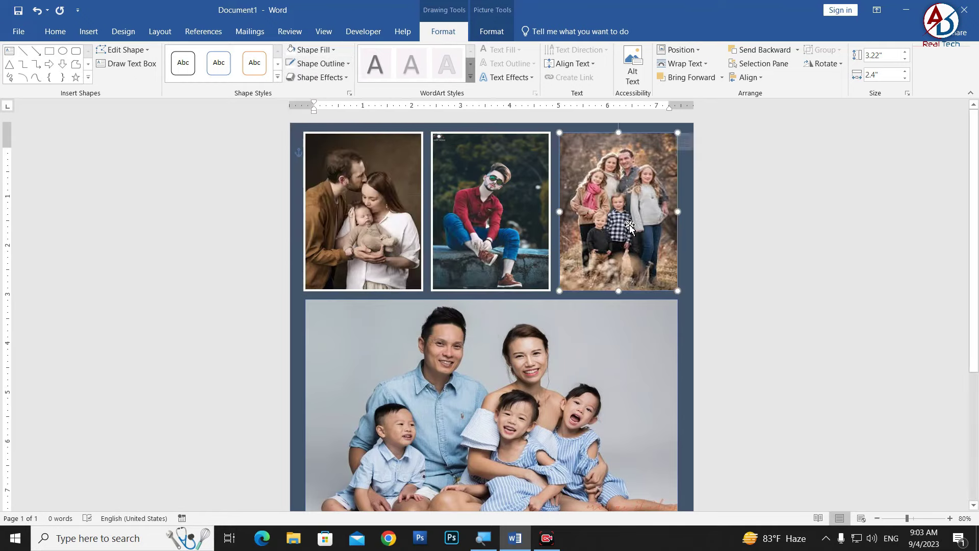
{"action": "left_click", "coordinate": [294, 67]}
{"action": "mouse_move", "coordinate": [317, 203]}
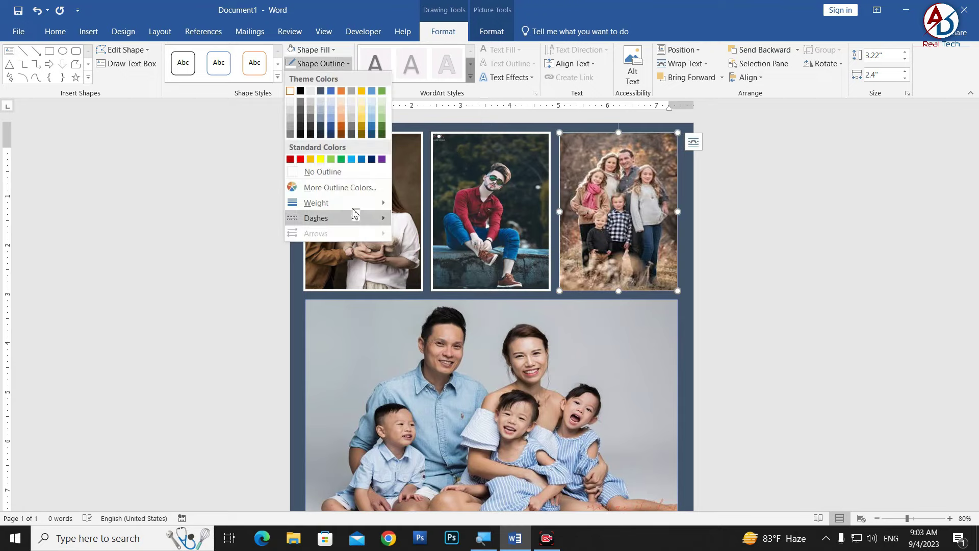
{"action": "left_click", "coordinate": [429, 282]}
- Outline the large centre photo and the bottom-left photo in white 3 pt
{"action": "scroll", "coordinate": [724, 276], "scroll_direction": "down", "scroll_amount": 3}
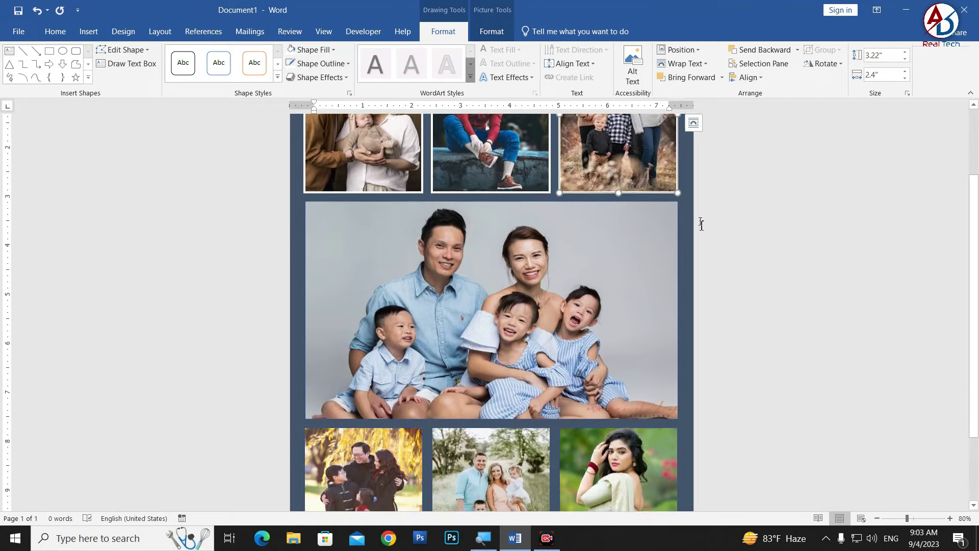
{"action": "left_click", "coordinate": [566, 278]}
{"action": "left_click", "coordinate": [319, 63]}
{"action": "mouse_move", "coordinate": [317, 202]}
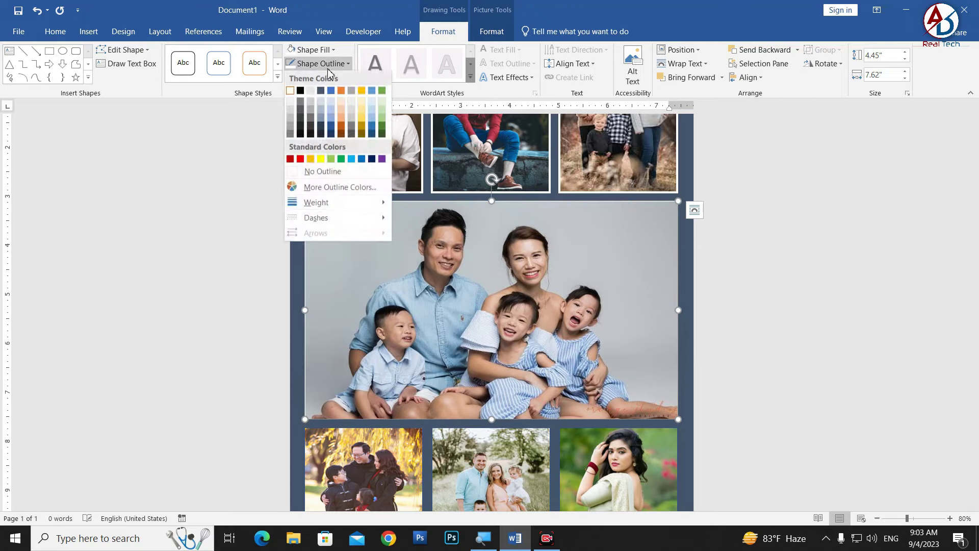
{"action": "left_click", "coordinate": [428, 282]}
{"action": "scroll", "coordinate": [427, 286], "scroll_direction": "down", "scroll_amount": 3}
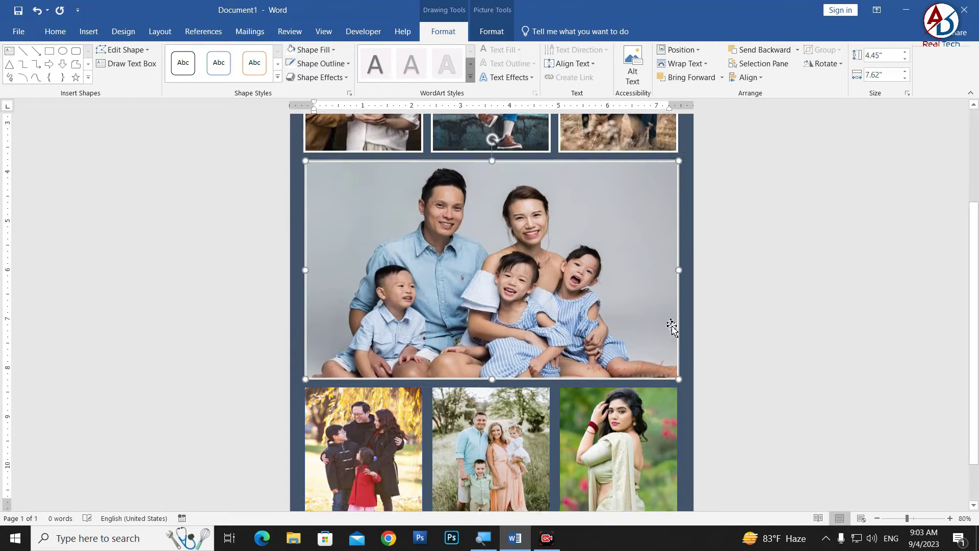
{"action": "left_click", "coordinate": [393, 442]}
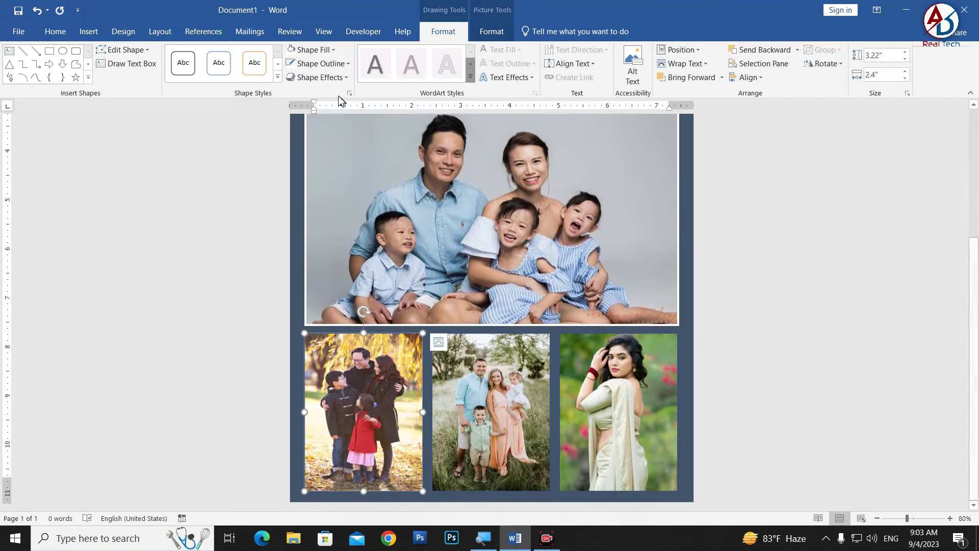
{"action": "left_click", "coordinate": [319, 63]}
{"action": "left_click", "coordinate": [445, 286]}
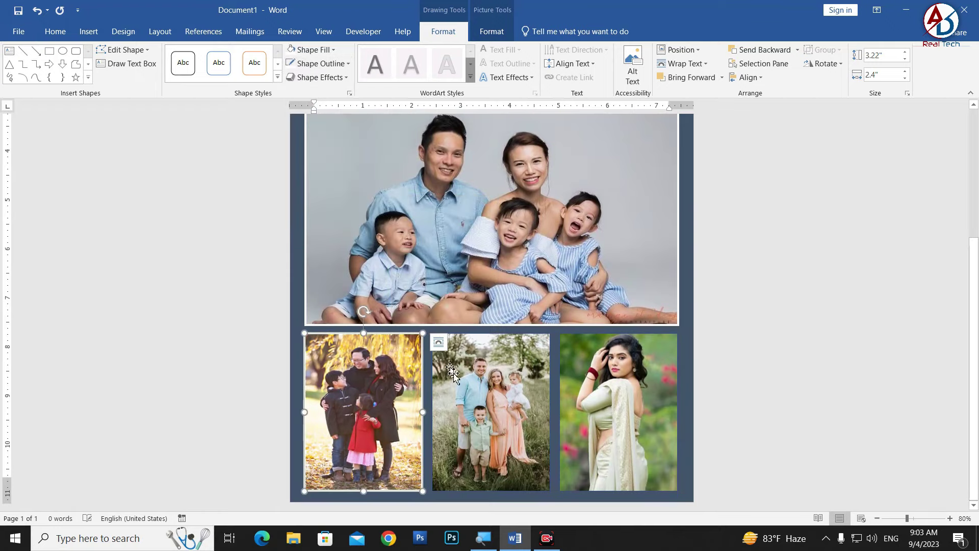
- Outline the bottom-middle and bottom-right photos in white 3 pt
{"action": "left_click", "coordinate": [453, 372]}
{"action": "left_click", "coordinate": [298, 66]}
{"action": "mouse_move", "coordinate": [317, 203]}
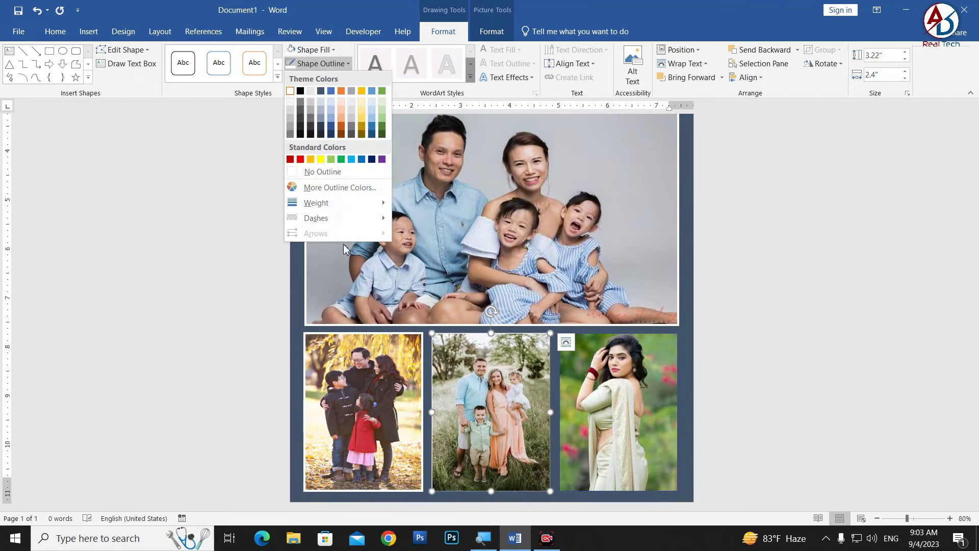
{"action": "left_click", "coordinate": [458, 282]}
{"action": "left_click", "coordinate": [607, 415]}
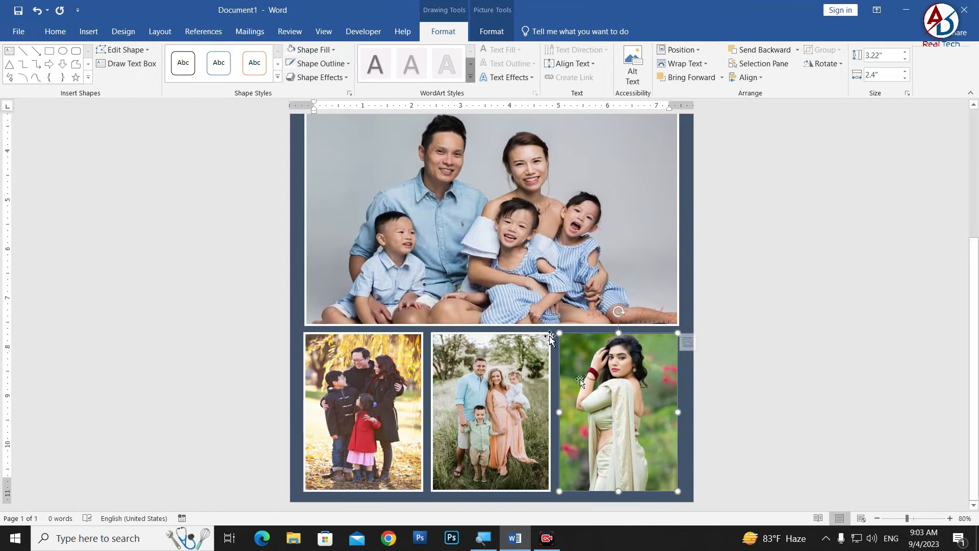
{"action": "left_click", "coordinate": [315, 64]}
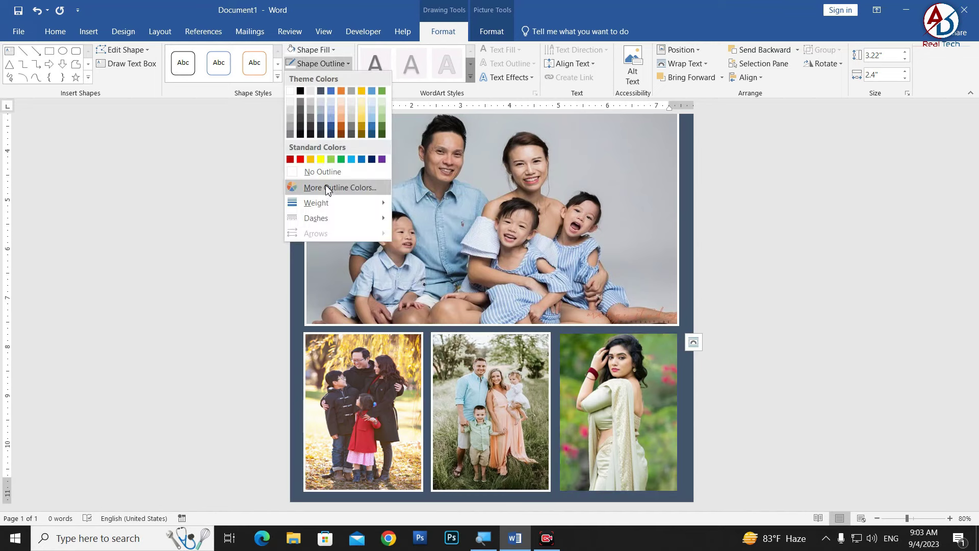
{"action": "mouse_move", "coordinate": [336, 203]}
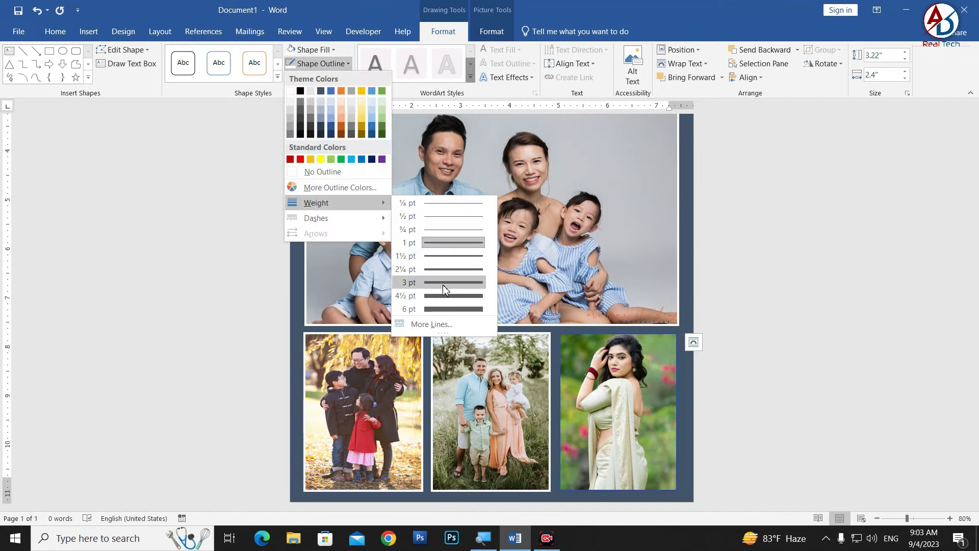
{"action": "left_click", "coordinate": [443, 284]}
{"action": "left_click", "coordinate": [788, 265]}
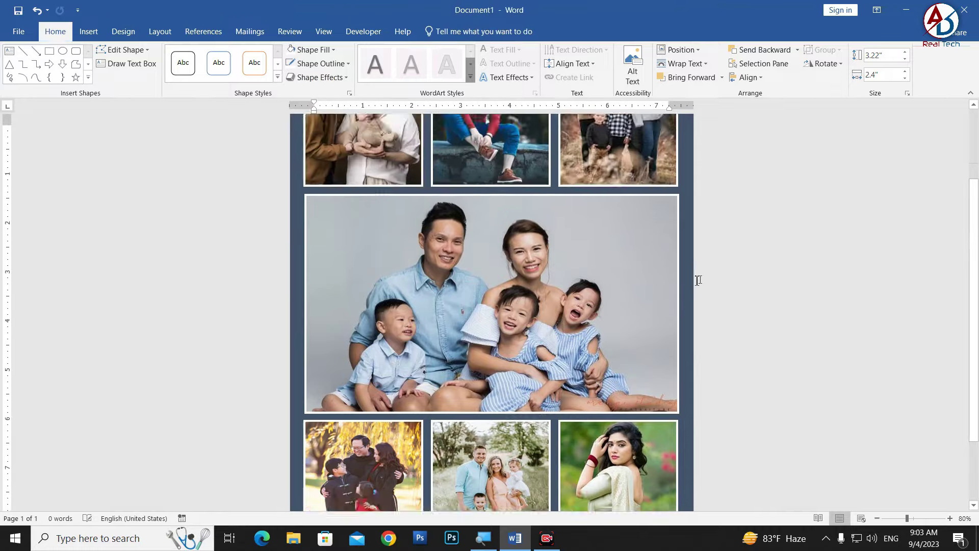
{"action": "scroll", "coordinate": [673, 281], "scroll_direction": "down", "scroll_amount": 4}
{"action": "scroll", "coordinate": [672, 277], "scroll_direction": "up", "scroll_amount": 1}
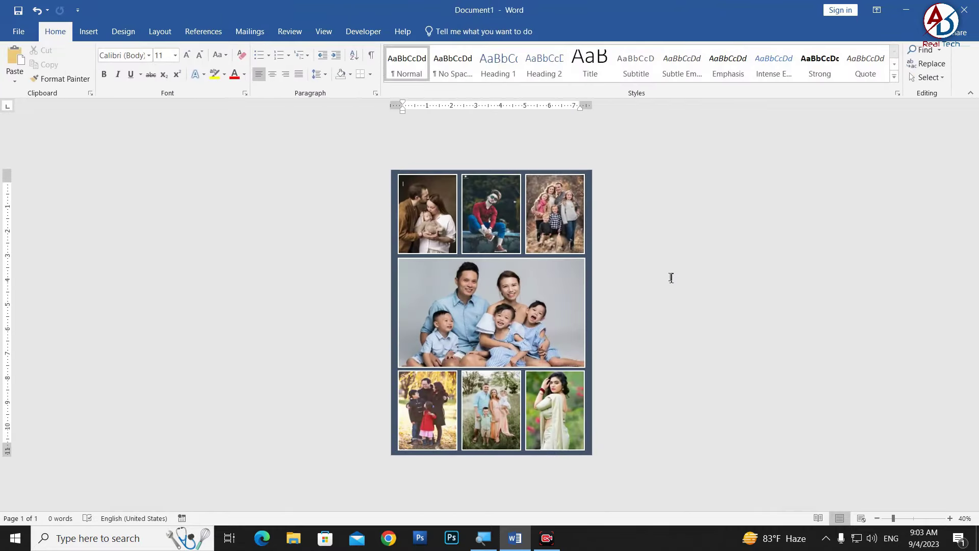
{"action": "scroll", "coordinate": [676, 284], "scroll_direction": "up", "scroll_amount": 1}
{"action": "scroll", "coordinate": [676, 285], "scroll_direction": "down", "scroll_amount": 1}
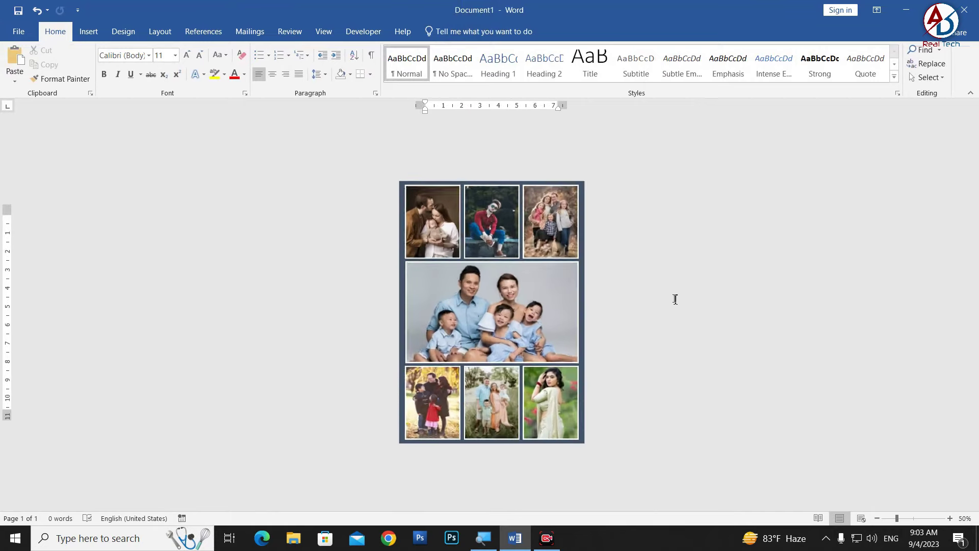
{"action": "scroll", "coordinate": [675, 284], "scroll_direction": "up", "scroll_amount": 1}
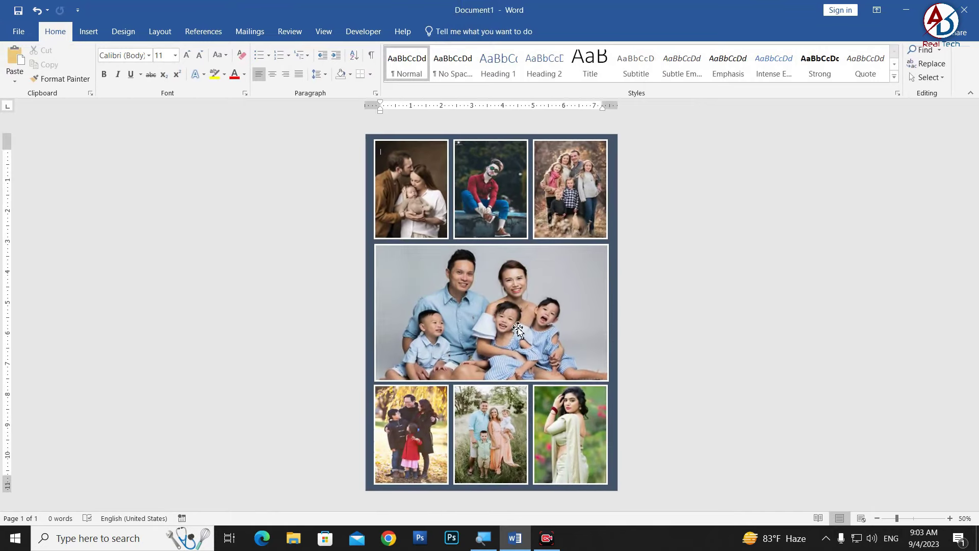